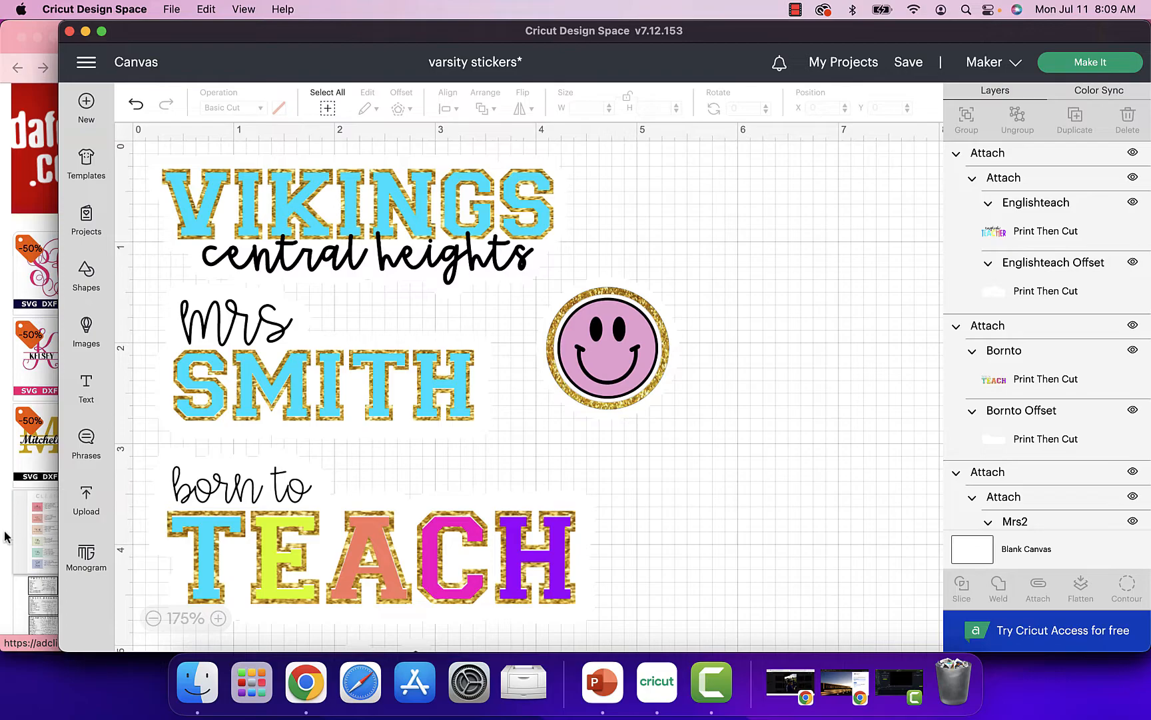
- Examine the Collegiate FLF font page on dafont.com and the gold glitter image results in the browser
left_click(8, 537)
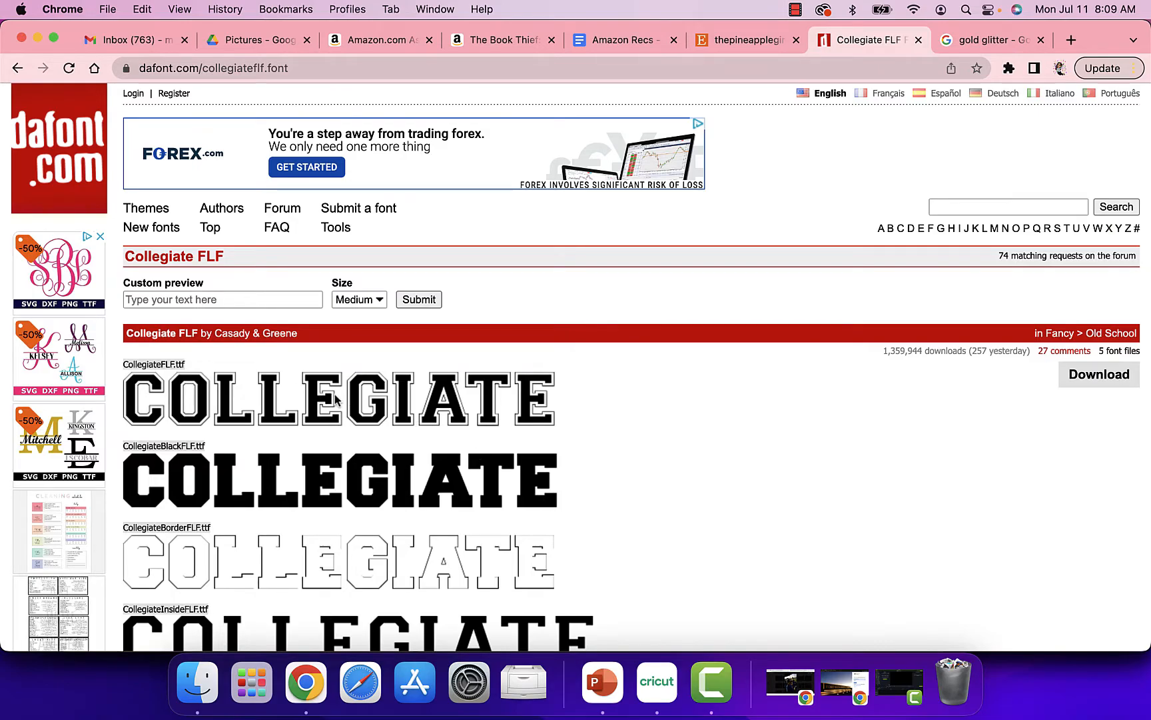
scroll(333, 398, "down", 5)
scroll(333, 398, "up", 4)
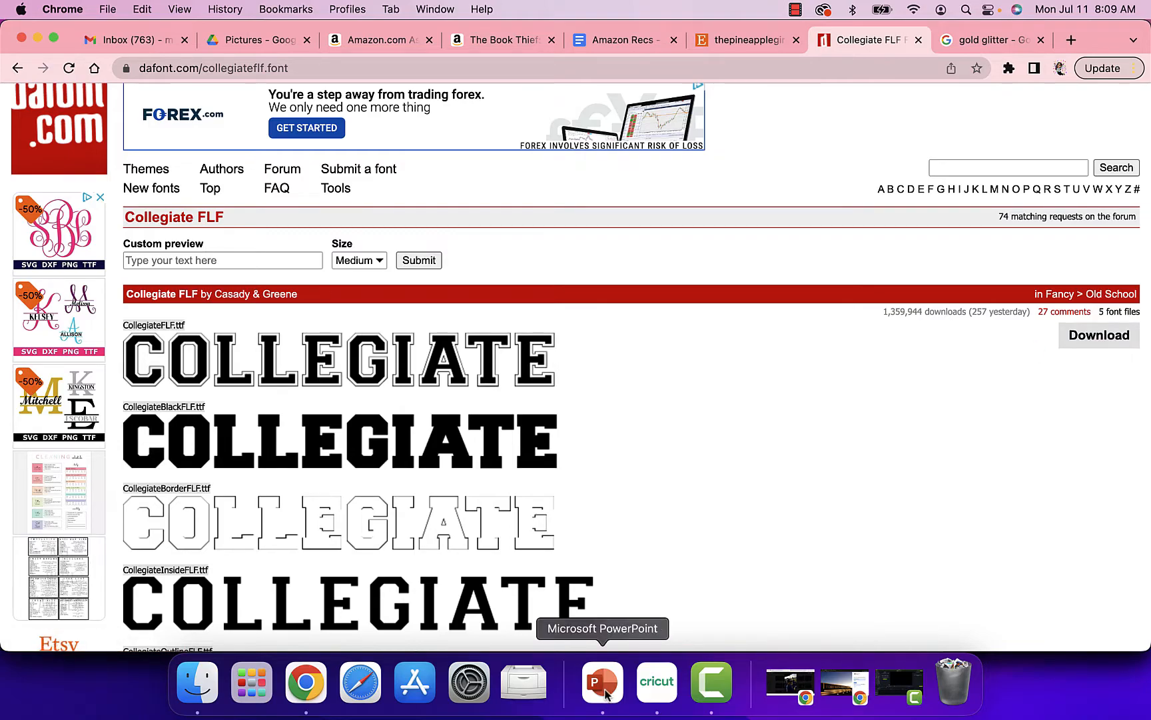
left_click(973, 44)
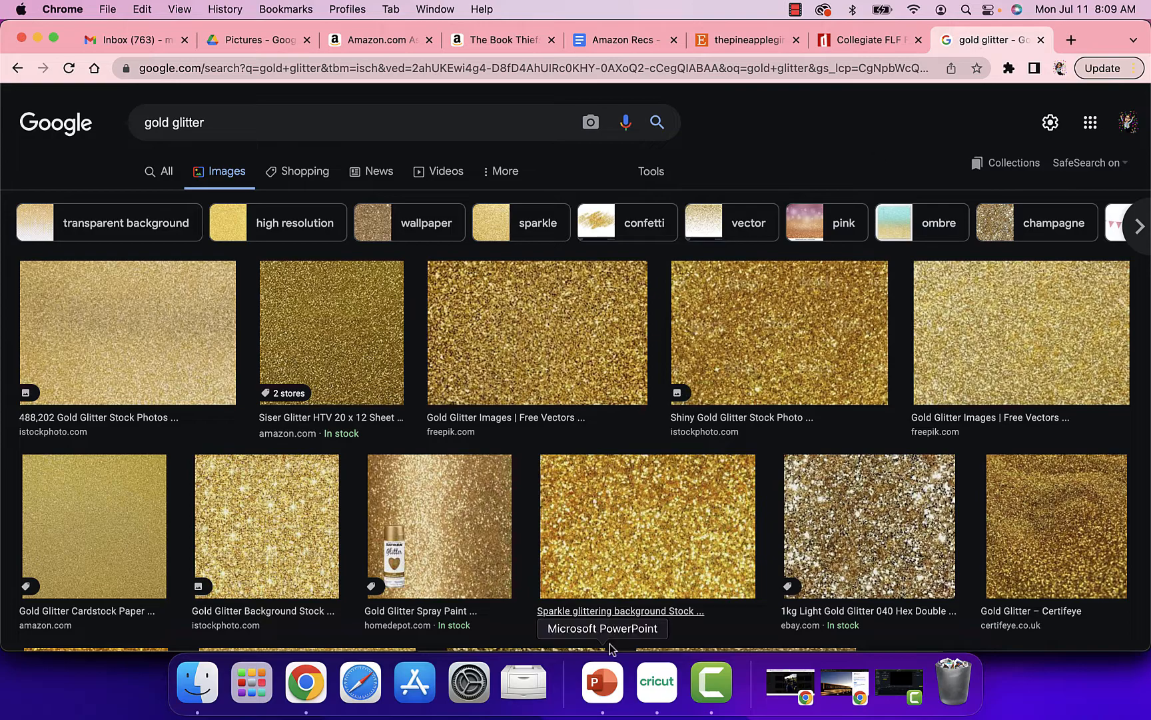
left_click(657, 692)
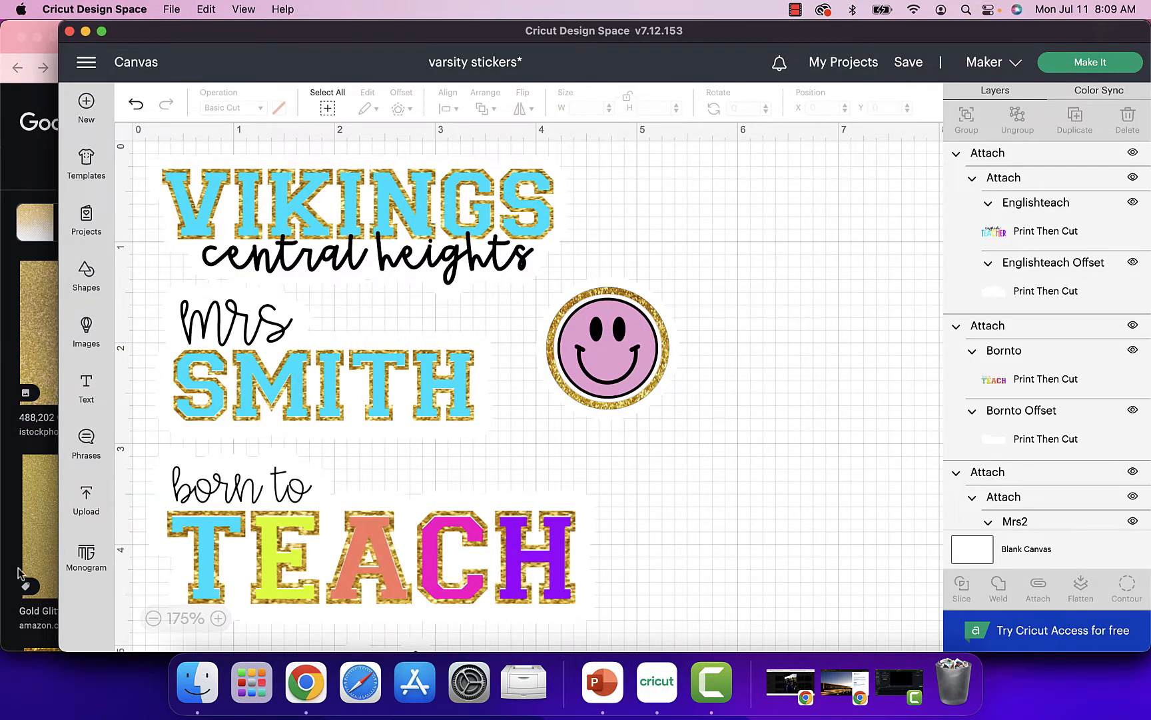
left_click(24, 526)
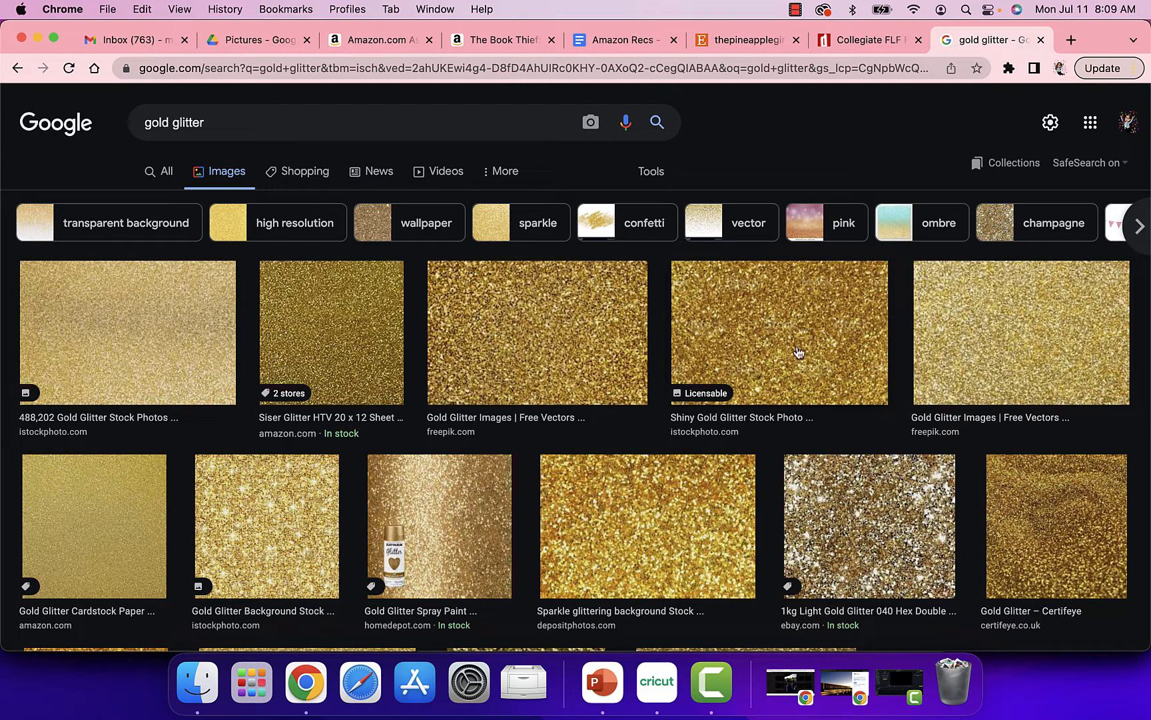
- Switch to PowerPoint and add a text box reading "TEACH" on the blank slide 7
left_click(602, 691)
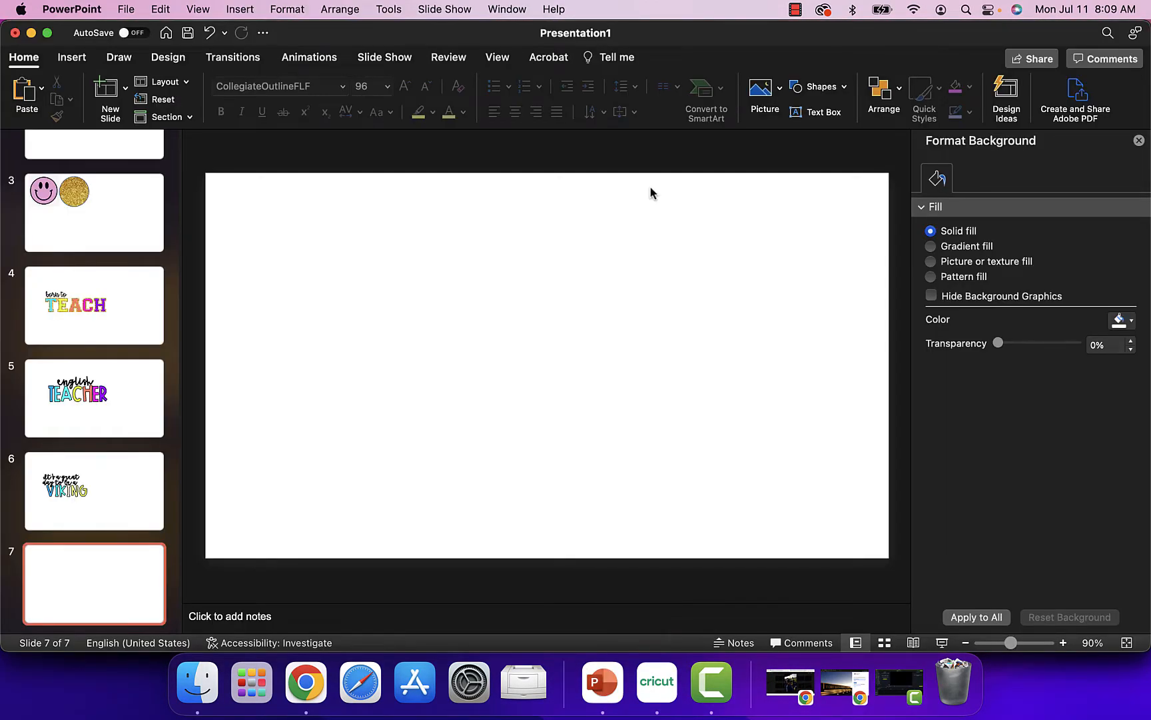
left_click(817, 112)
left_click_drag(315, 238, 653, 387)
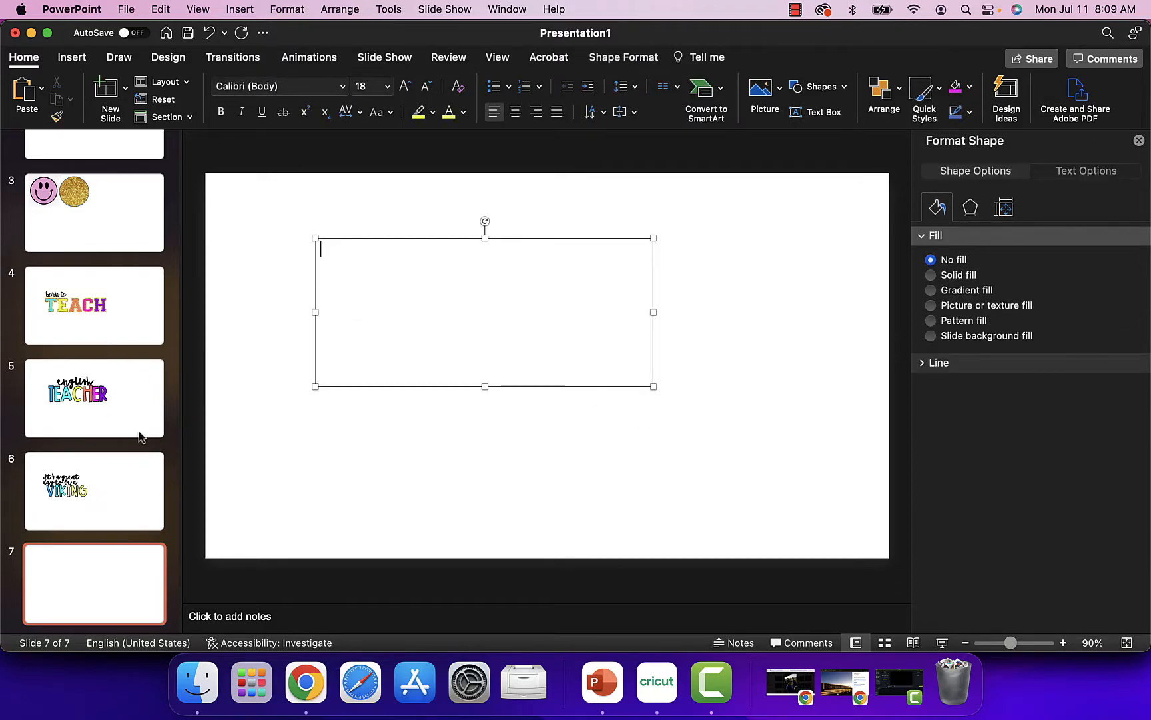
scroll(138, 434, "up", 5)
scroll(139, 434, "down", 5)
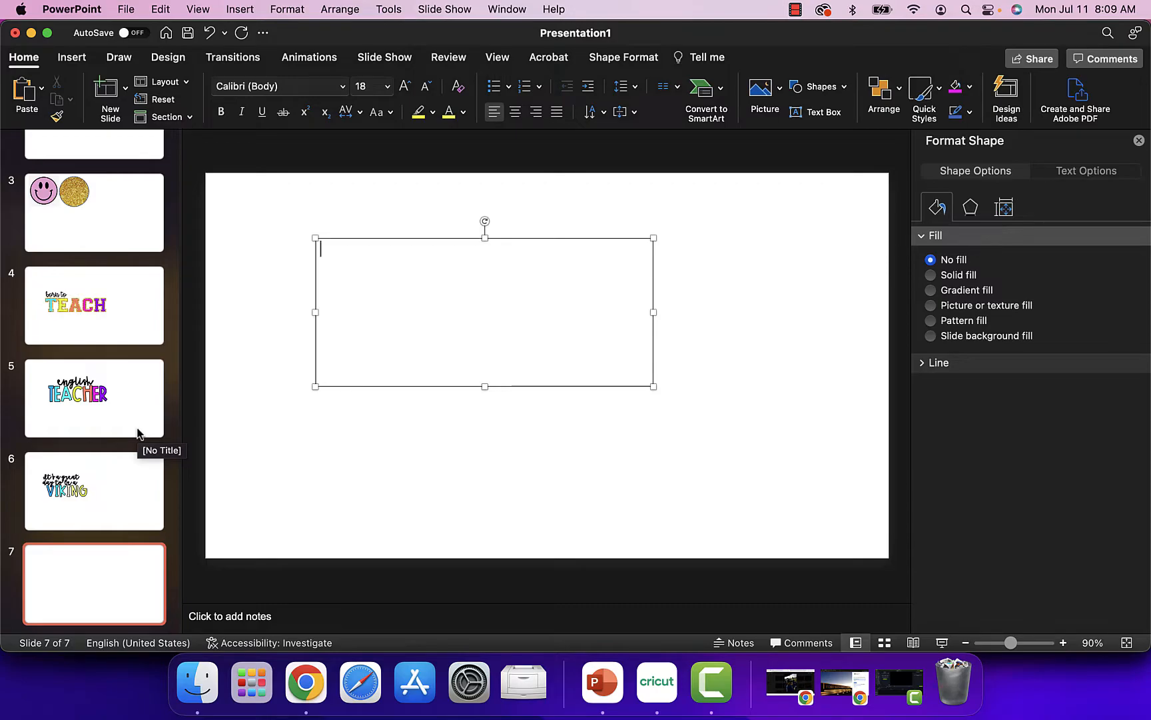
type("TEACH")
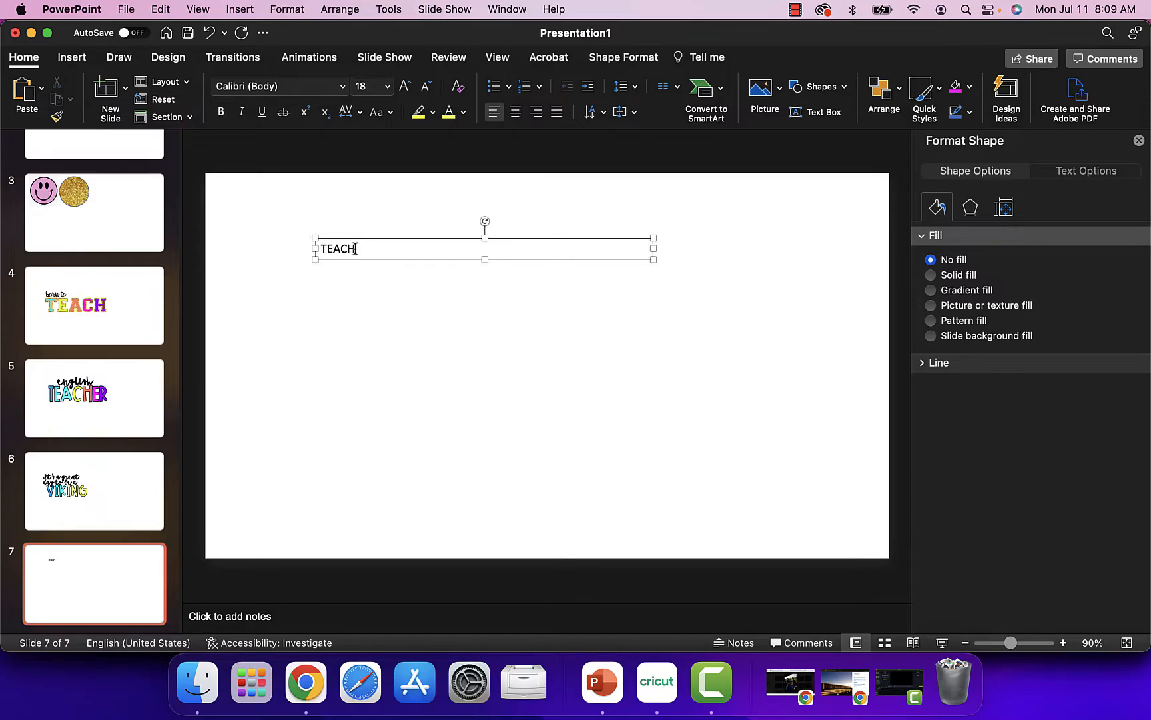
- Enlarge the TEACH text to 96 points
left_click_drag(357, 249, 298, 248)
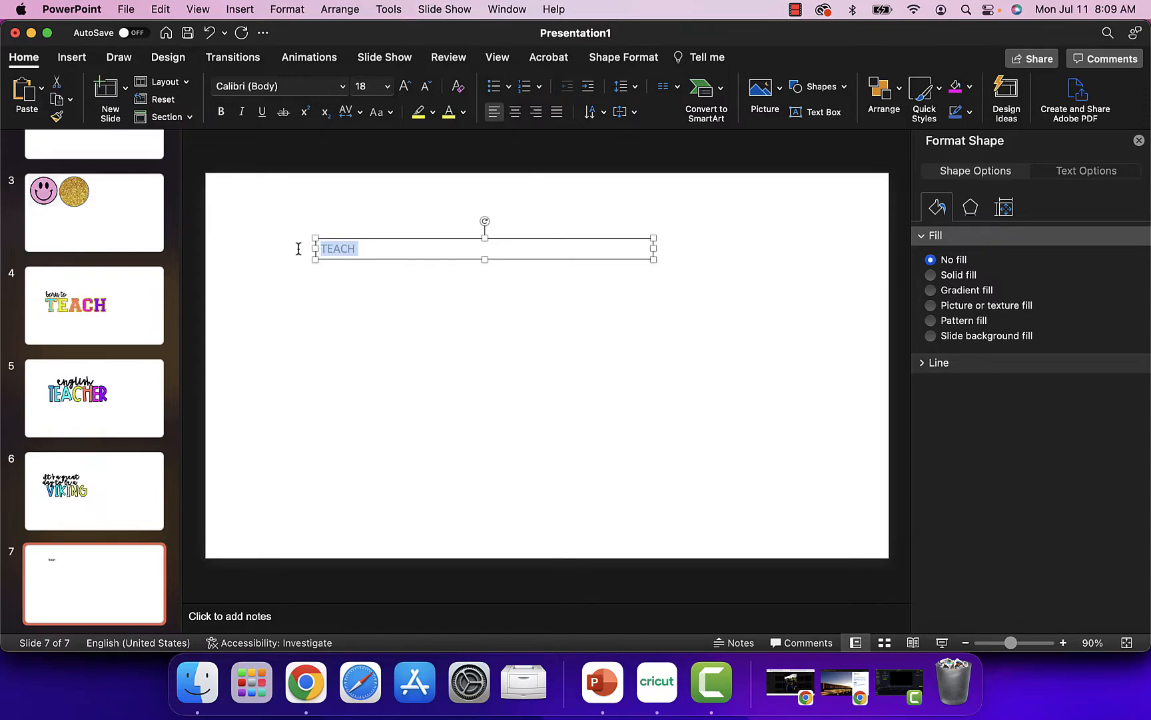
left_click(405, 87)
left_click(405, 87)
left_click(405, 87)
left_click(405, 87)
left_click(405, 86)
left_click(405, 87)
left_click(405, 86)
left_click(405, 87)
left_click(406, 86)
left_click(405, 87)
left_click(405, 86)
left_click(405, 87)
left_click(405, 87)
left_click(405, 86)
left_click(405, 87)
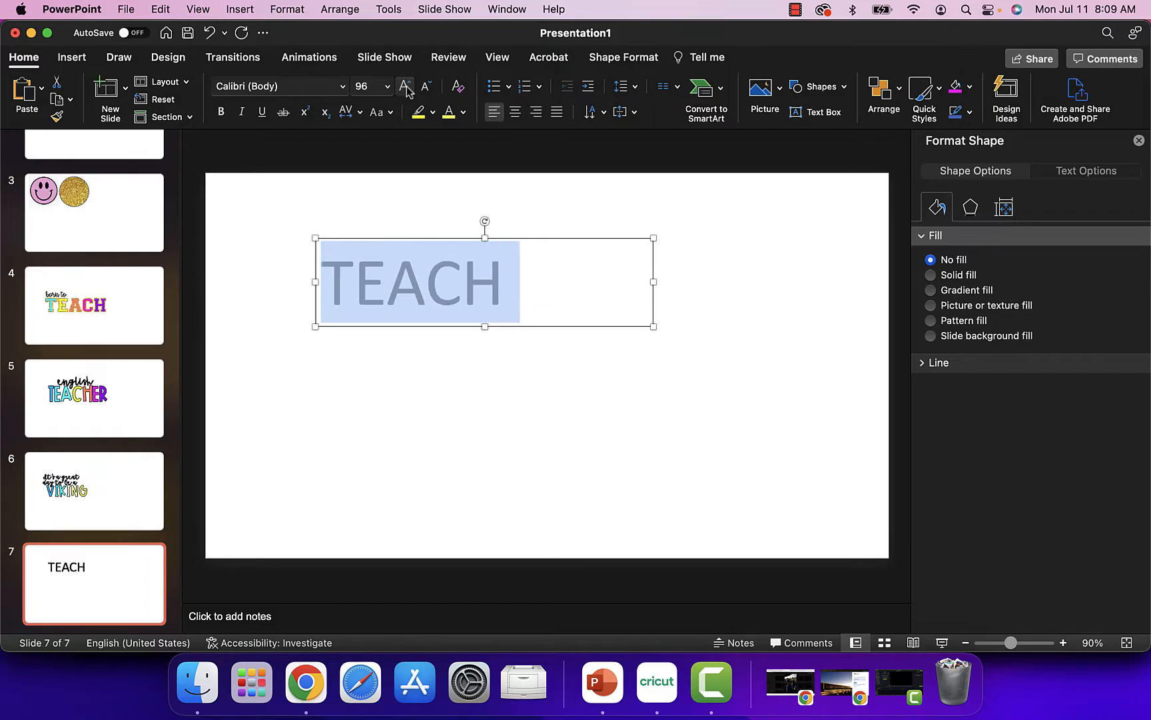
- Set the font of the TEACH text to CollegiateInsideFLF
left_click(342, 86)
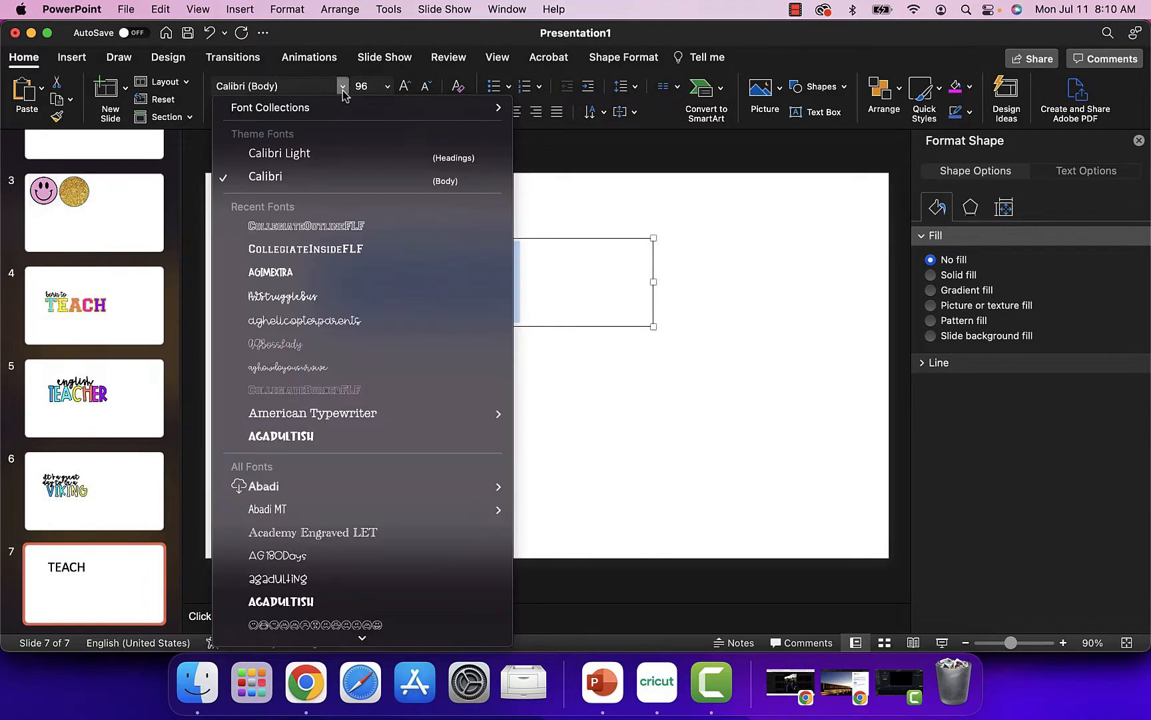
scroll(353, 377, "down", 20)
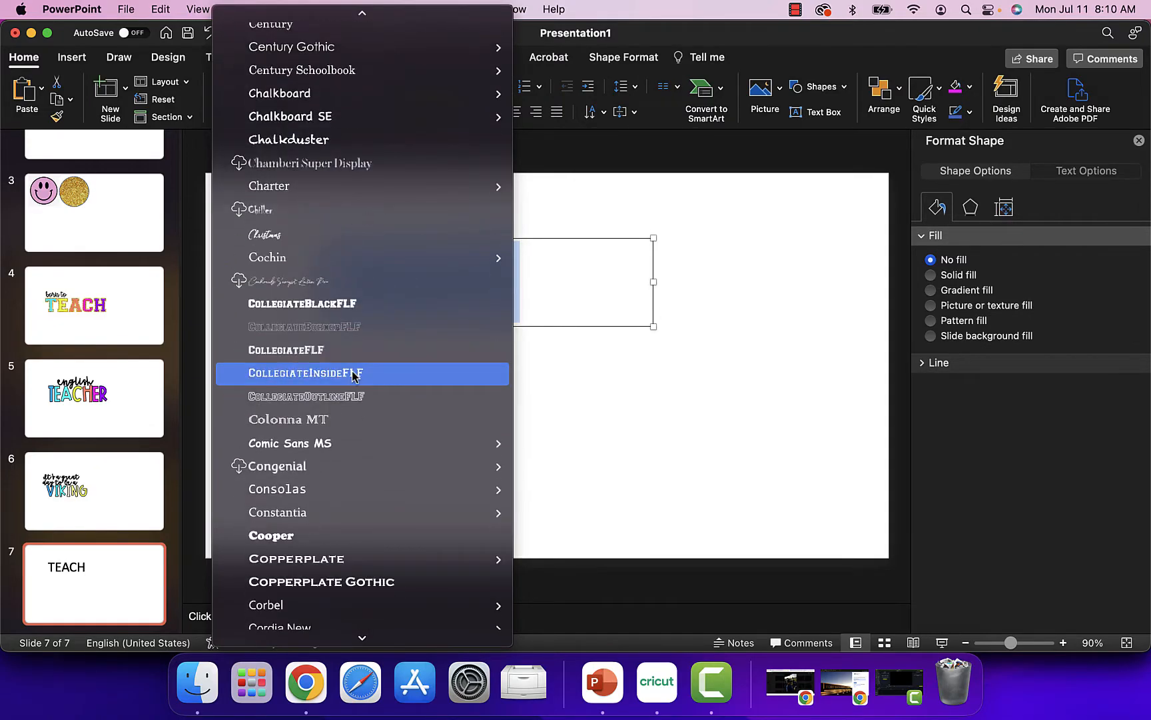
scroll(353, 376, "up", 2)
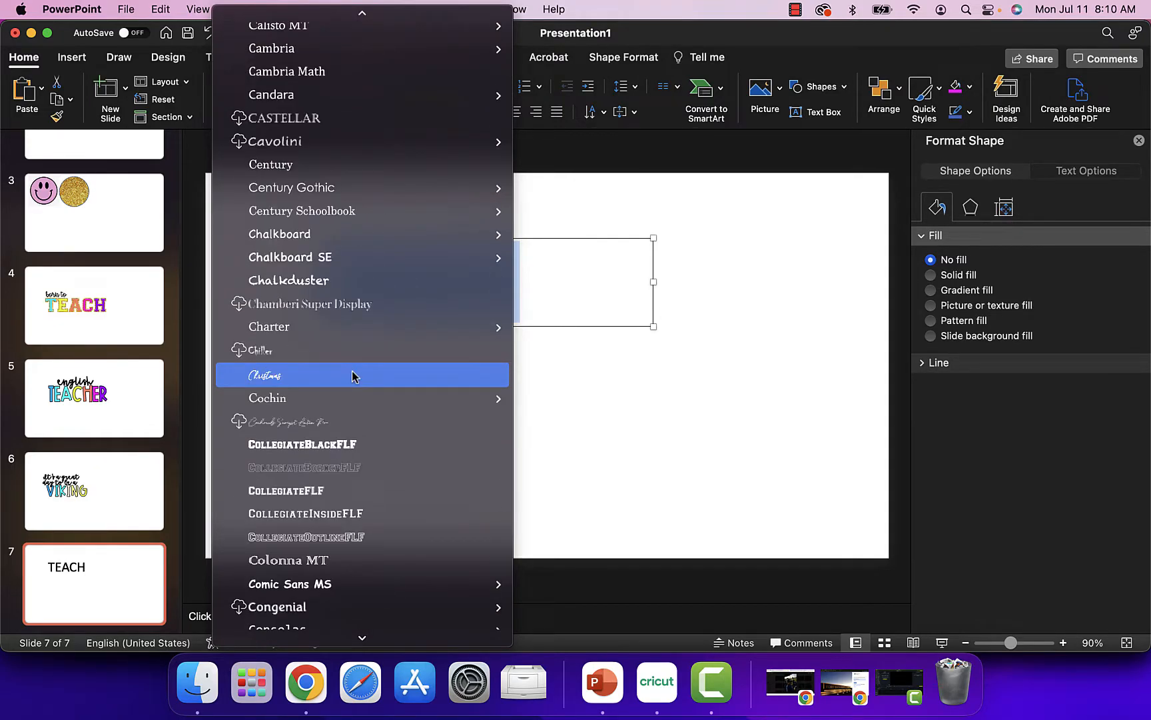
scroll(353, 376, "down", 2)
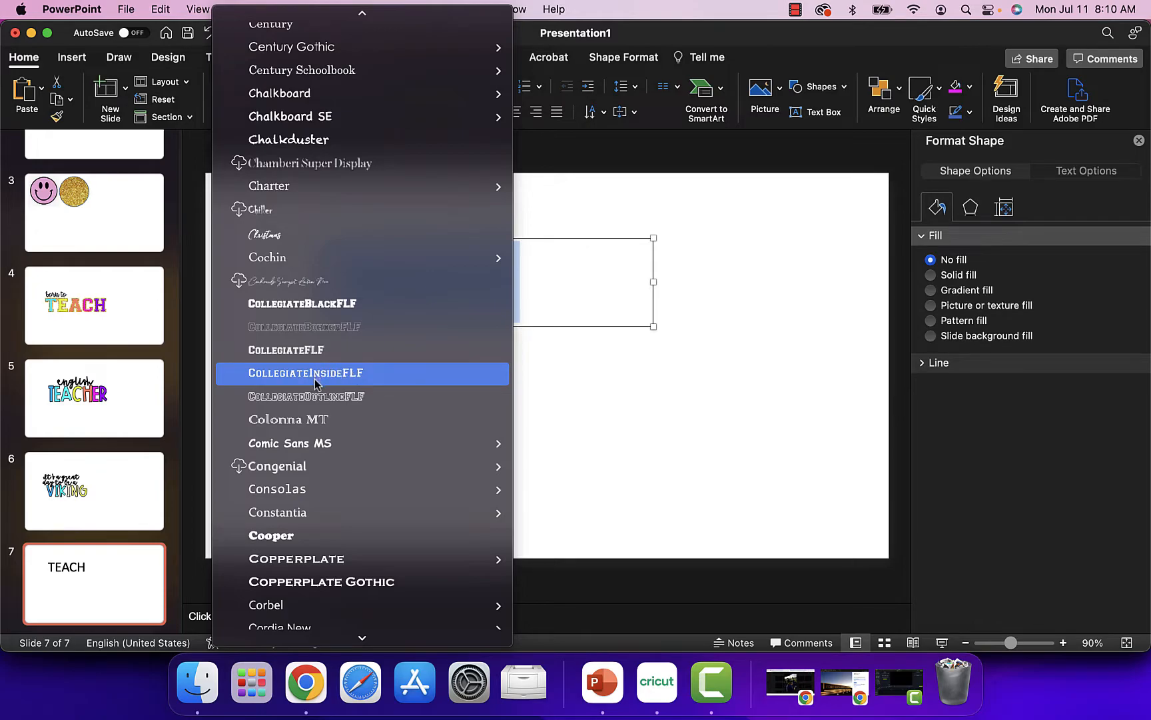
left_click(351, 374)
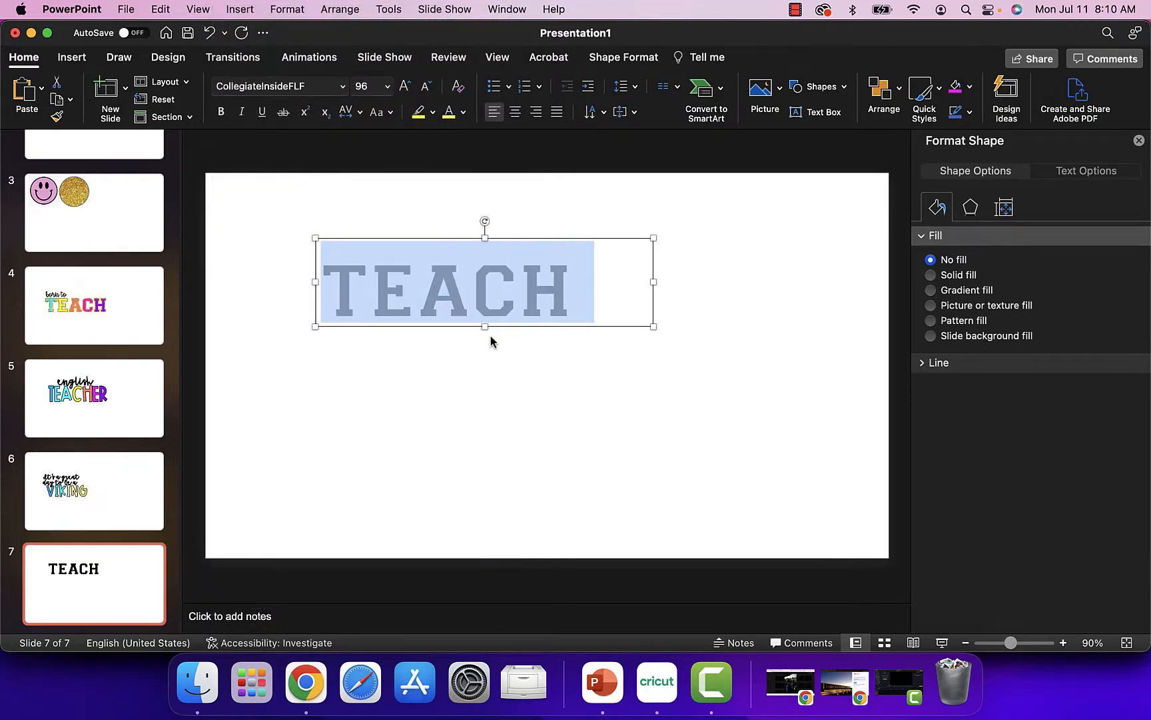
- Duplicate the TEACH text box and place the copy directly below the original, aligned with its left edge
left_click(492, 293)
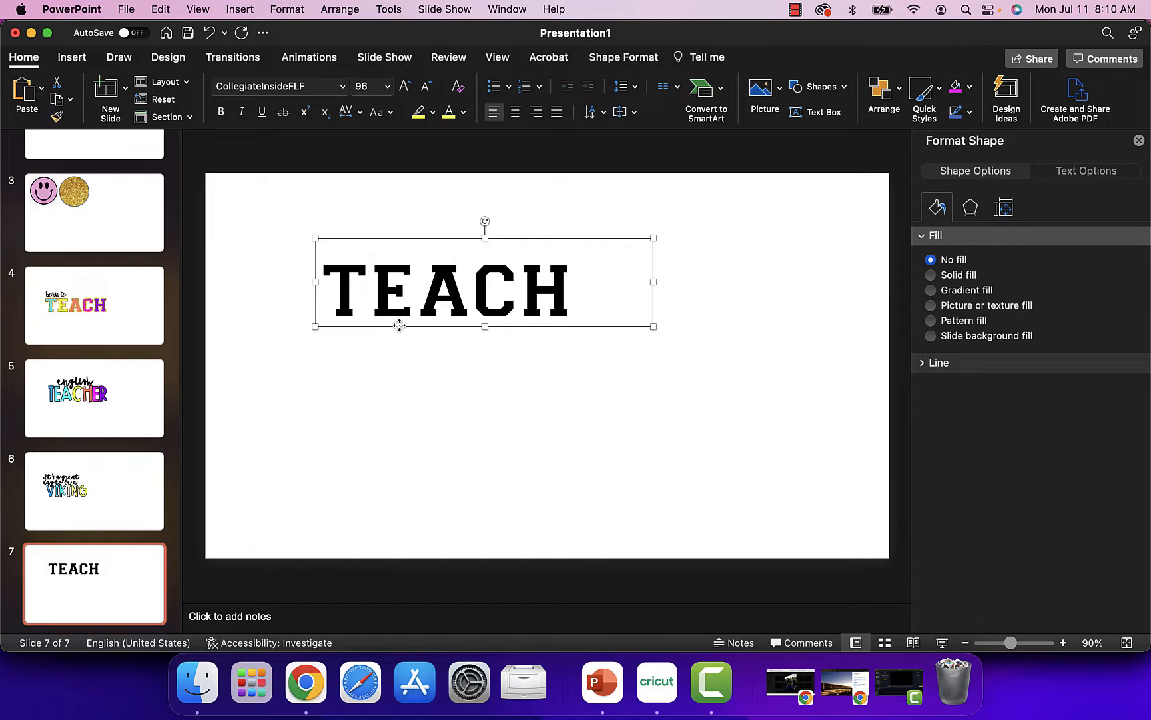
key("super+v")
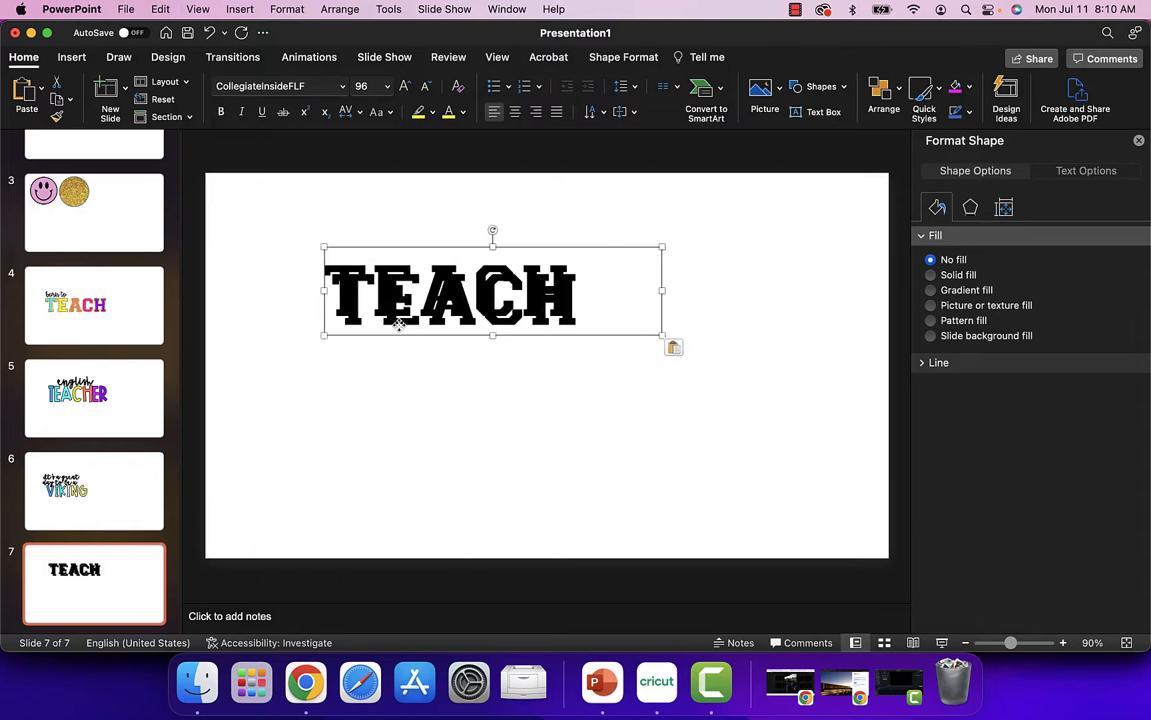
left_click_drag(403, 335, 399, 399)
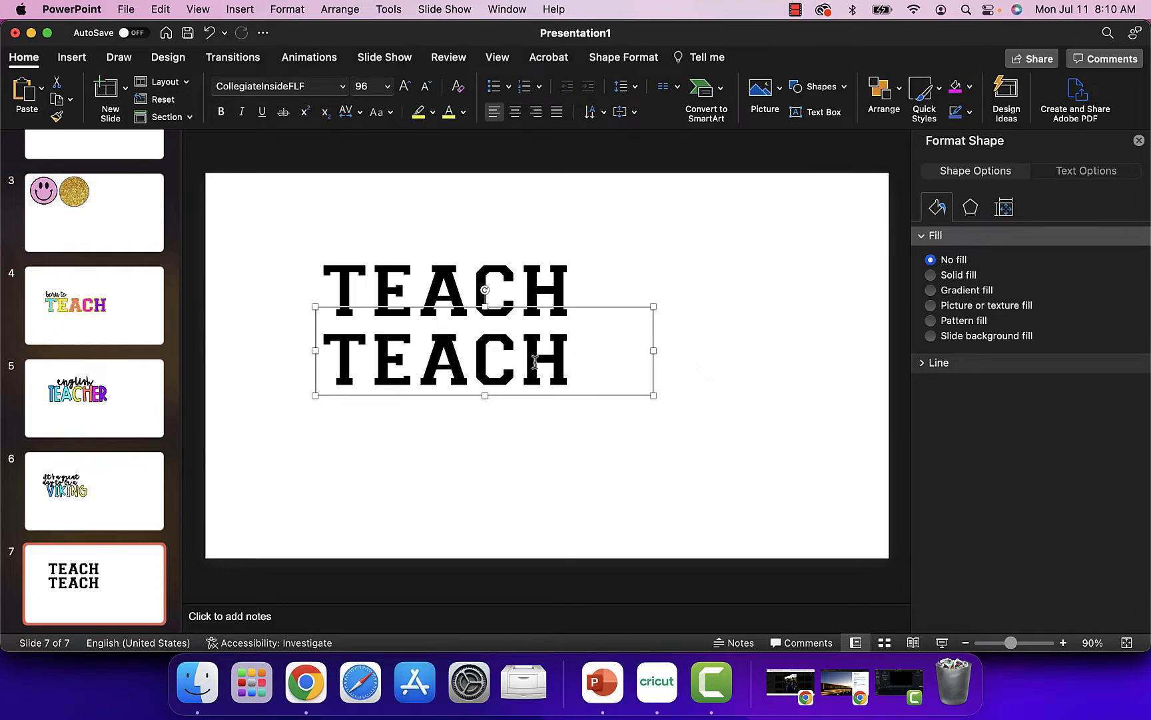
- Set the font of the lower TEACH copy to CollegiateOutlineFLF and deselect it
left_click_drag(565, 360, 340, 366)
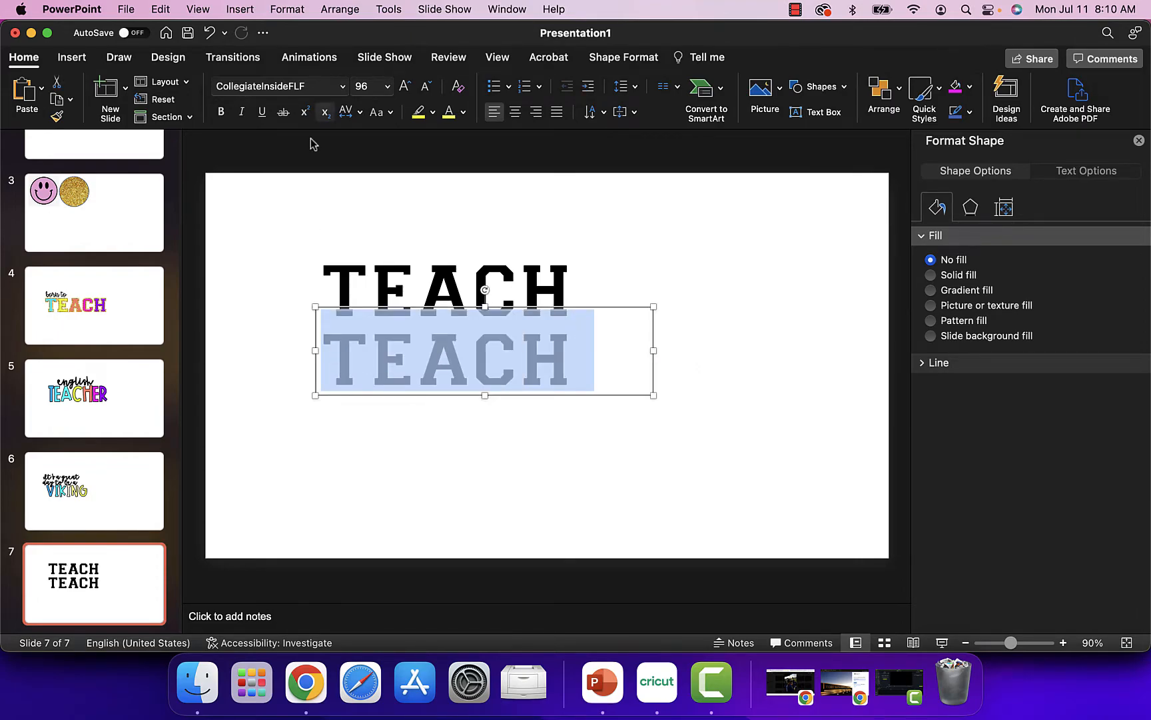
left_click(341, 88)
scroll(352, 461, "down", 20)
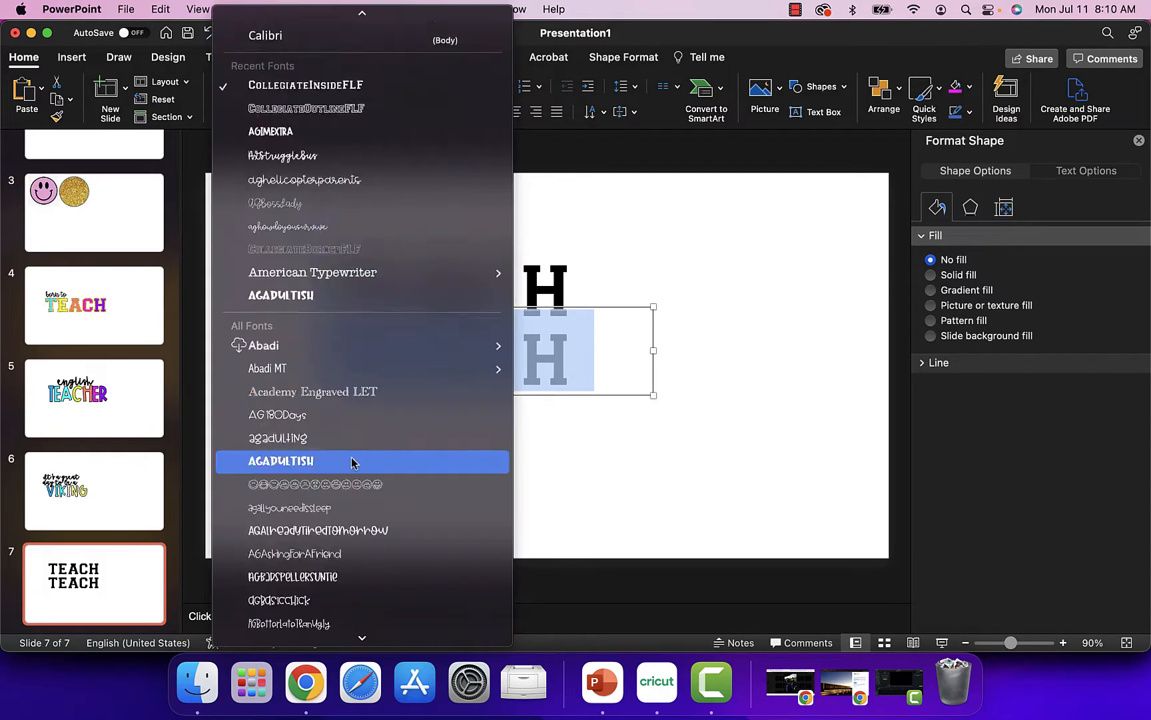
scroll(352, 462, "up", 20)
scroll(352, 462, "up", 5)
scroll(351, 461, "down", 3)
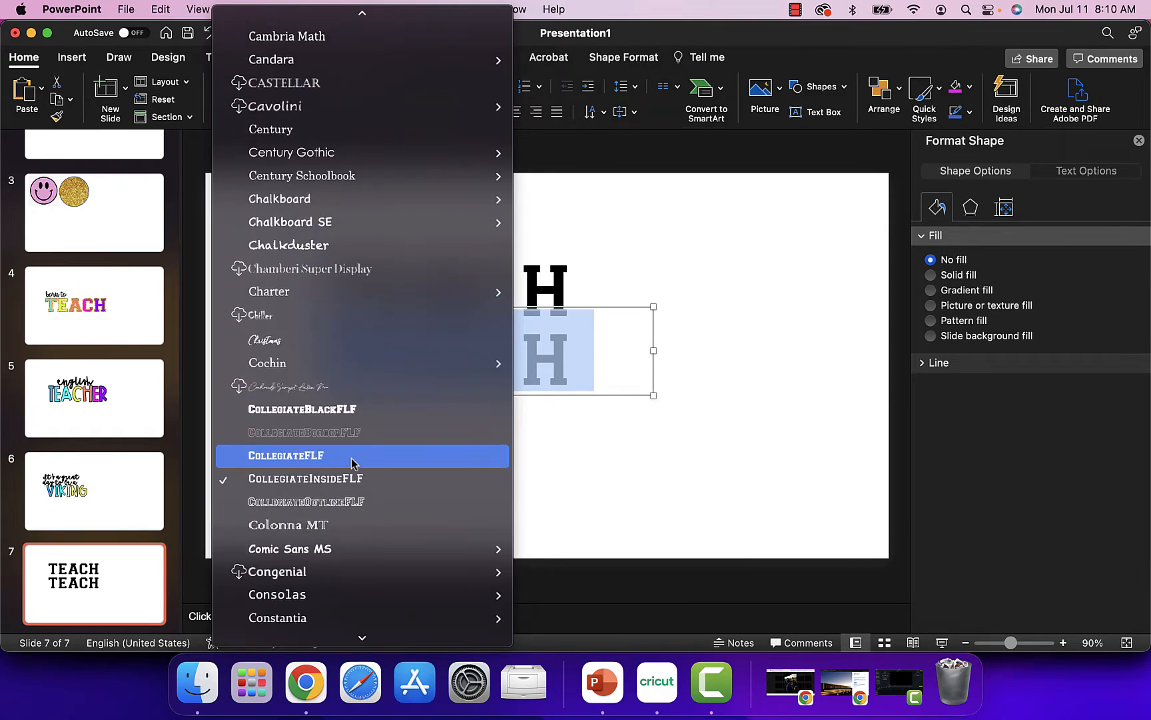
key("Escape")
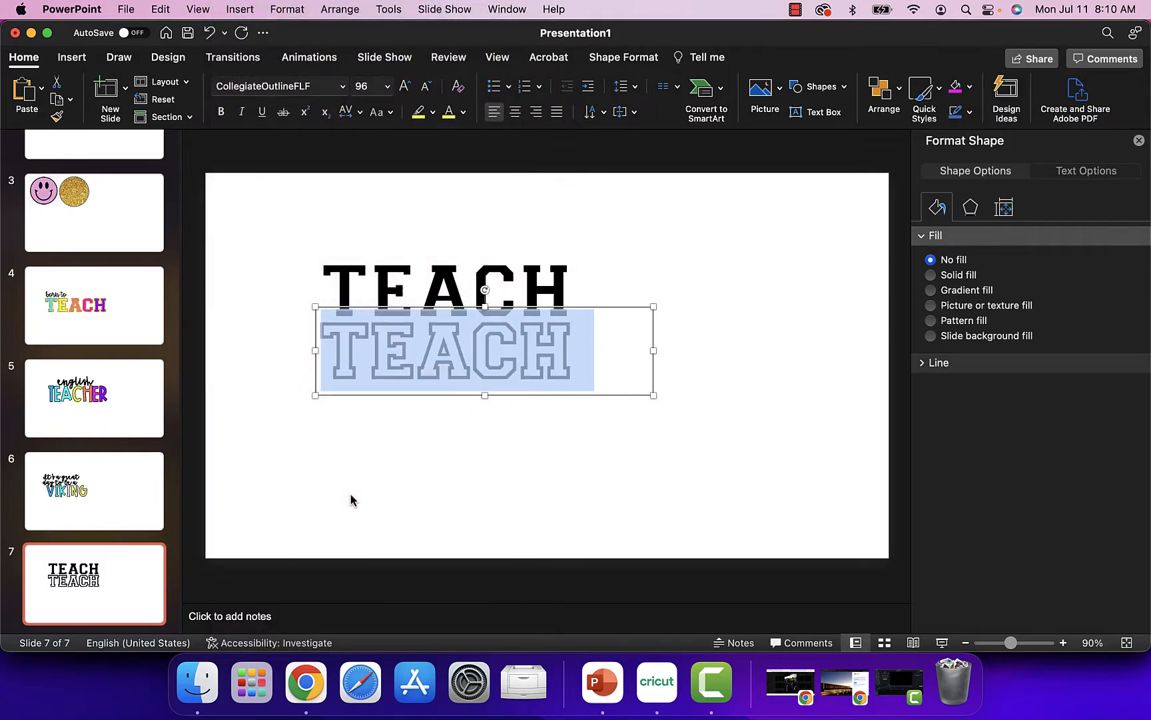
left_click(550, 459)
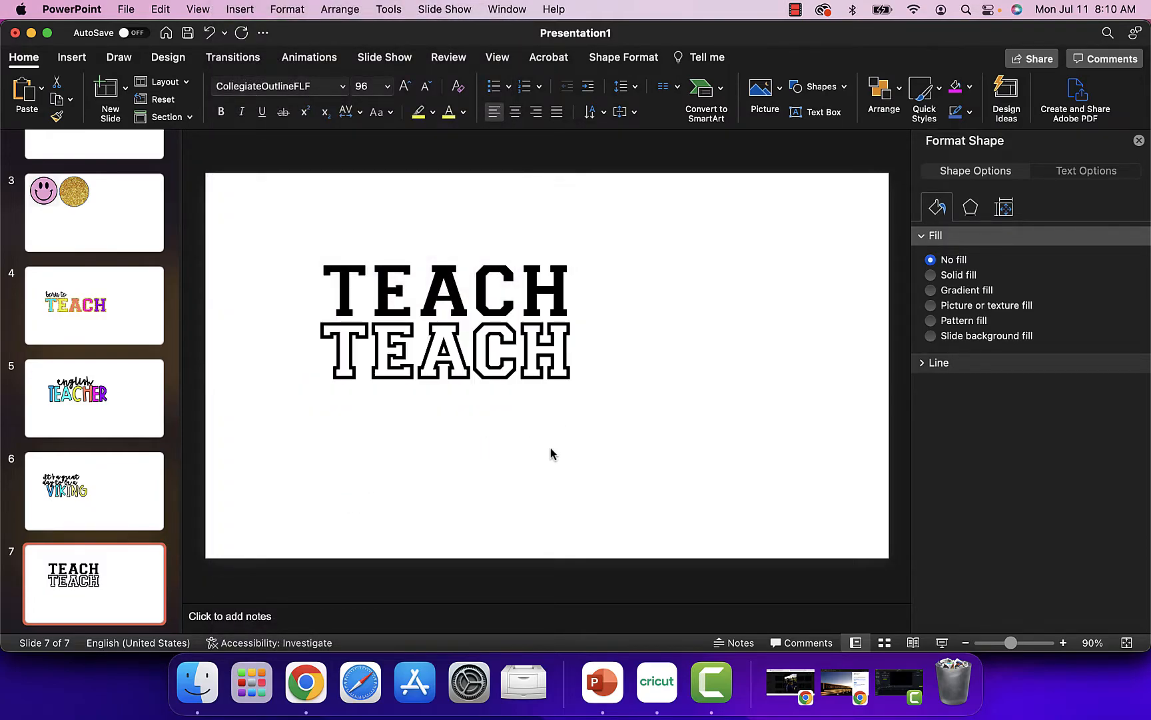
- Review the finished "born to TEACH" design on slide 4 and return to slide 7
left_click(439, 292)
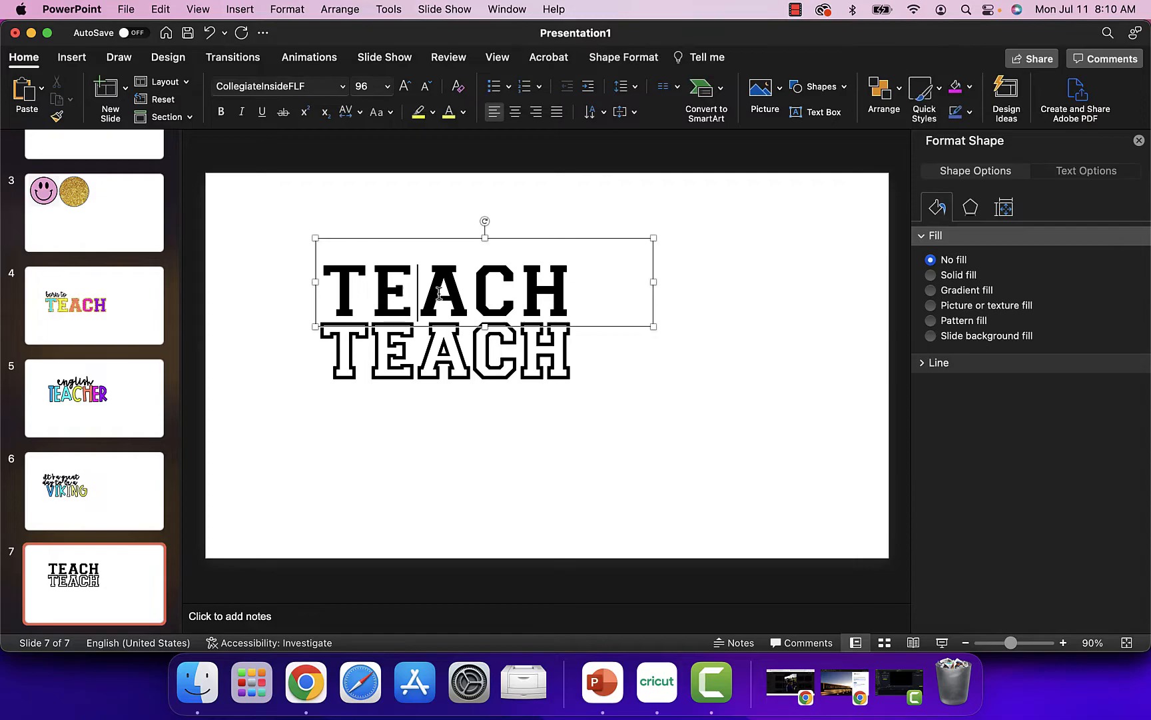
left_click(98, 325)
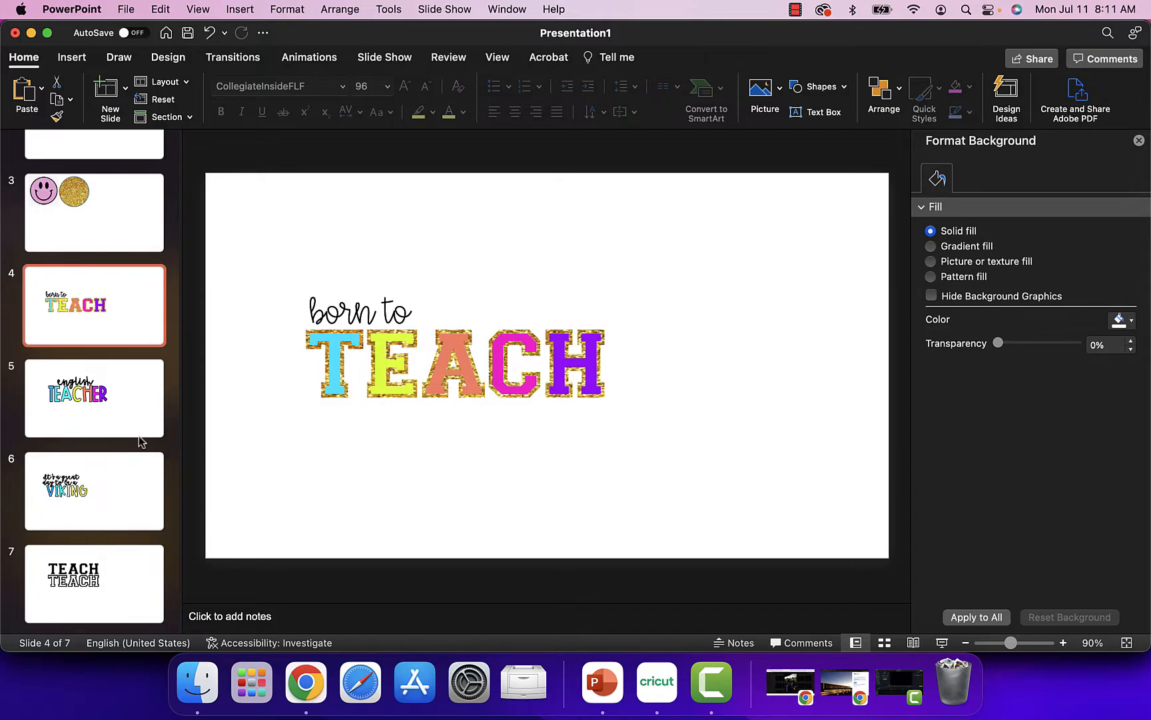
left_click(88, 585)
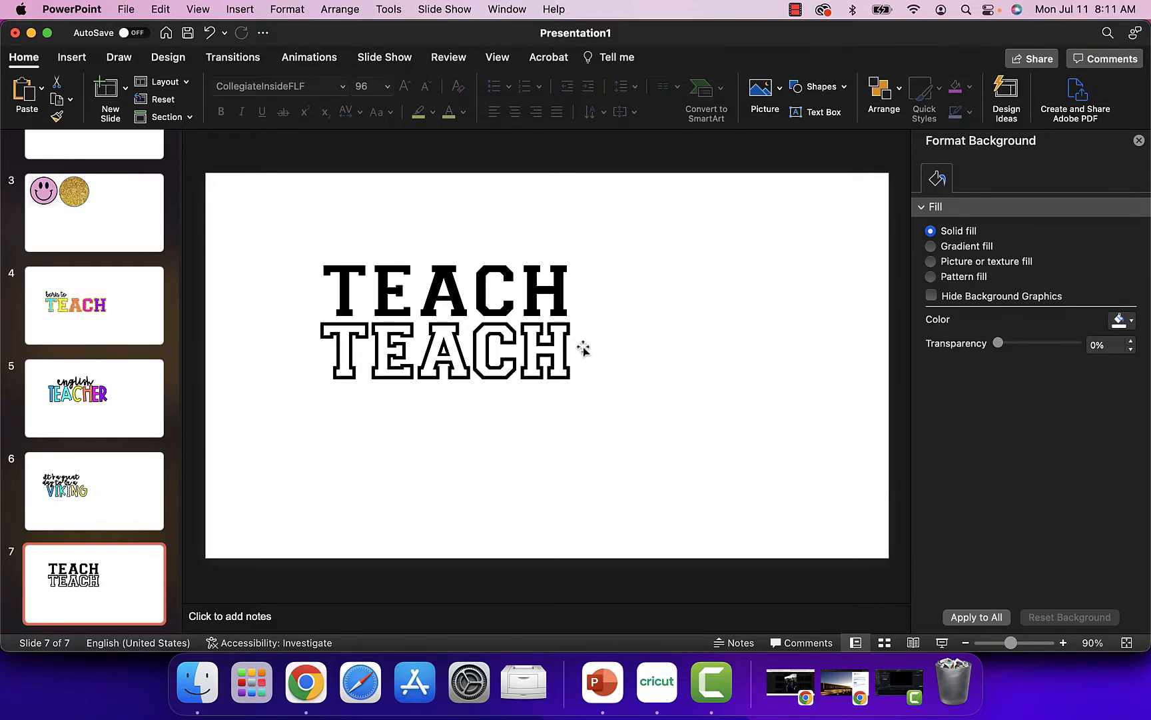
- Fill the lower outline-font TEACH text with the goldglitter.jpeg picture from Downloads and deselect it
left_click_drag(568, 347, 365, 353)
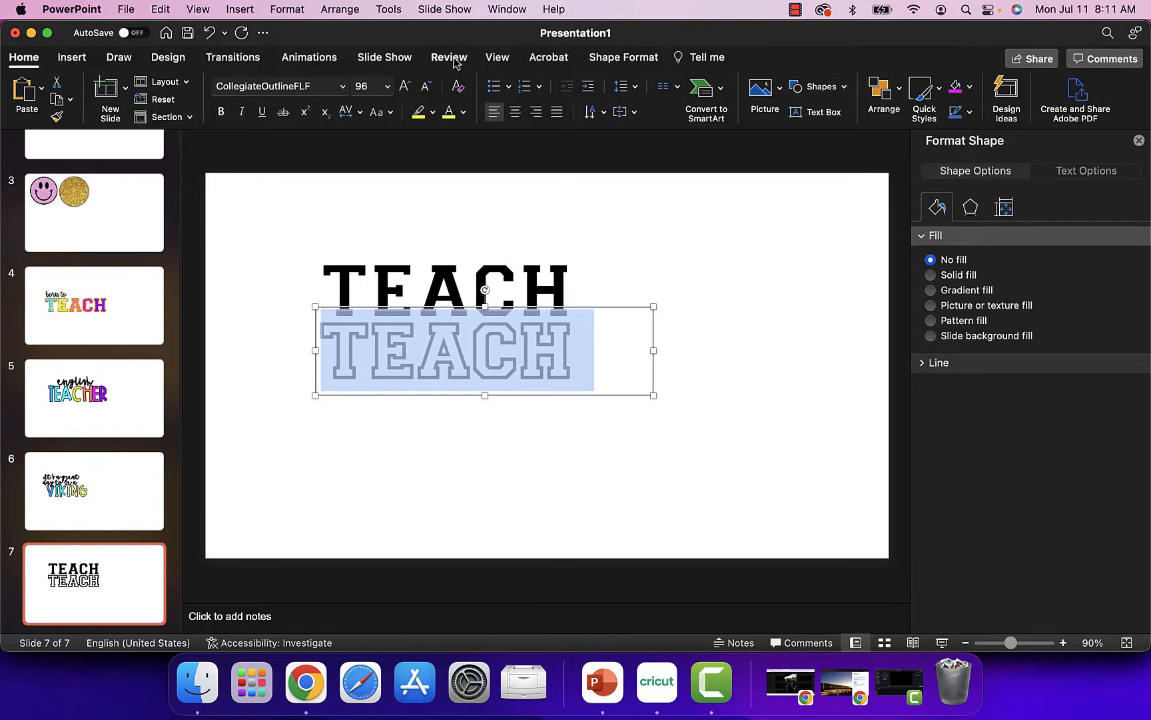
left_click(623, 57)
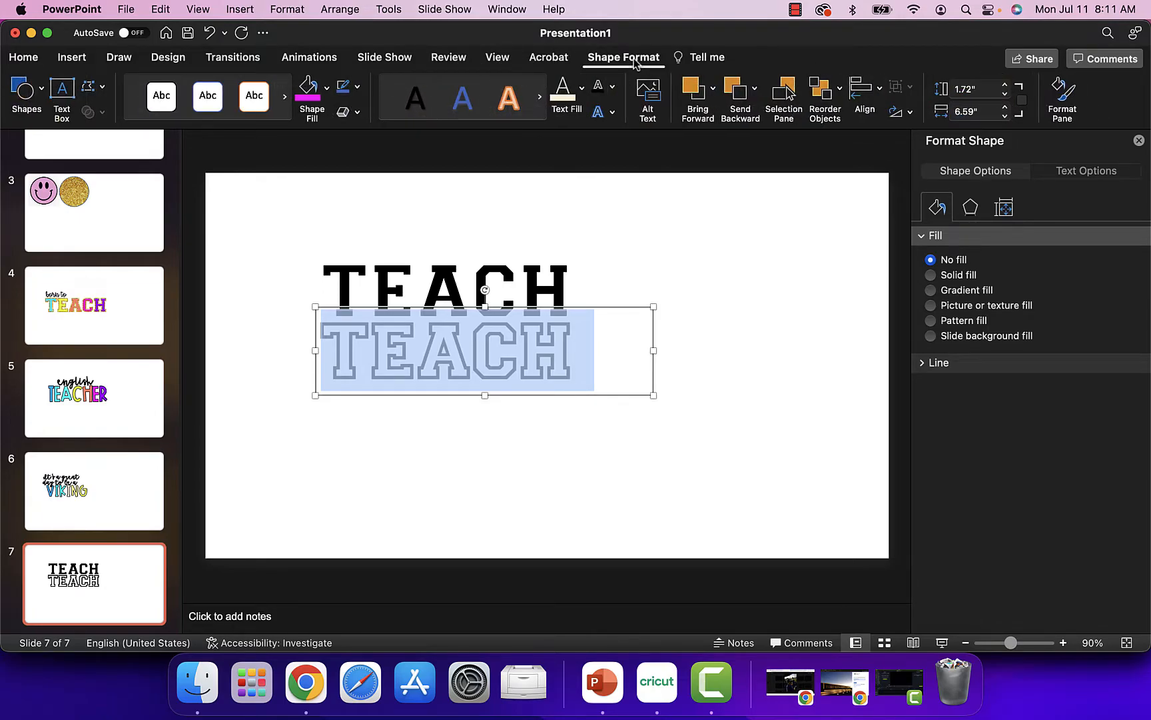
left_click(612, 86)
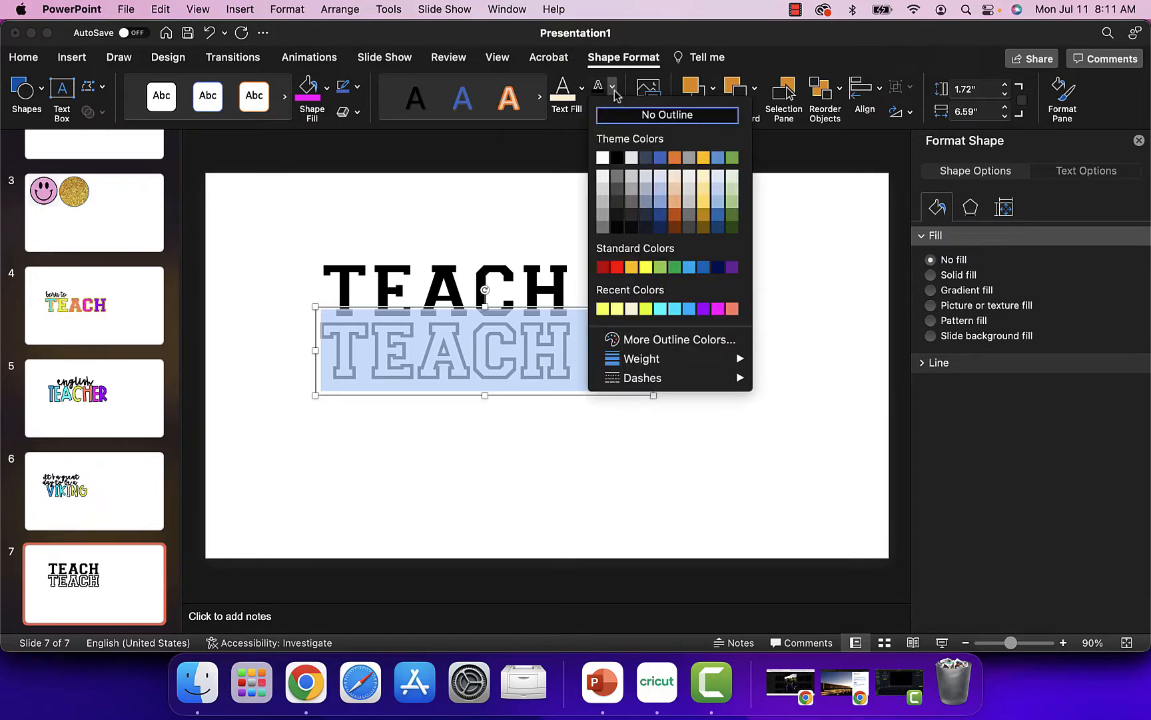
left_click(583, 89)
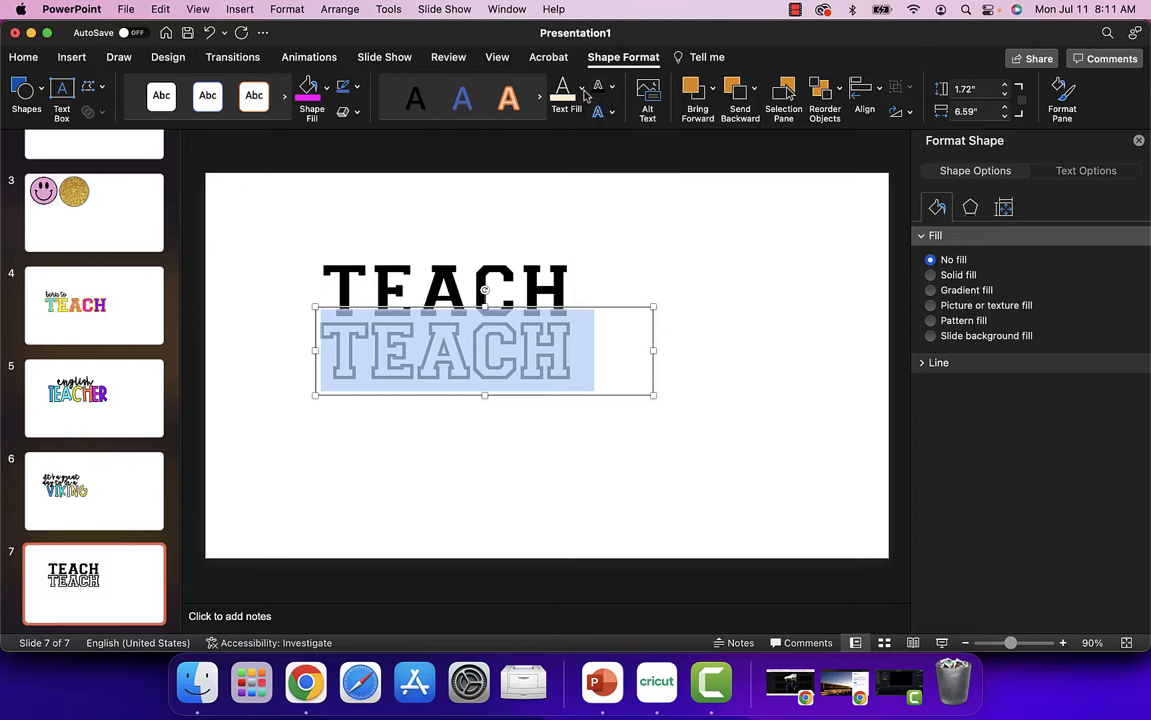
left_click(583, 90)
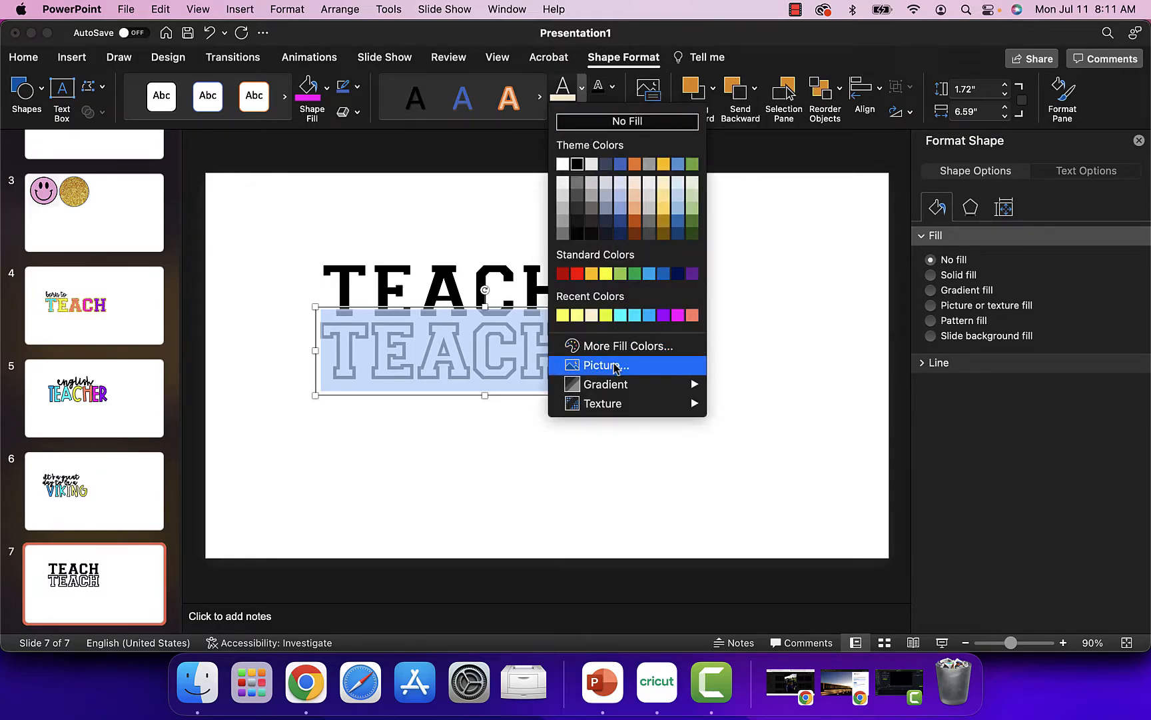
left_click(437, 491)
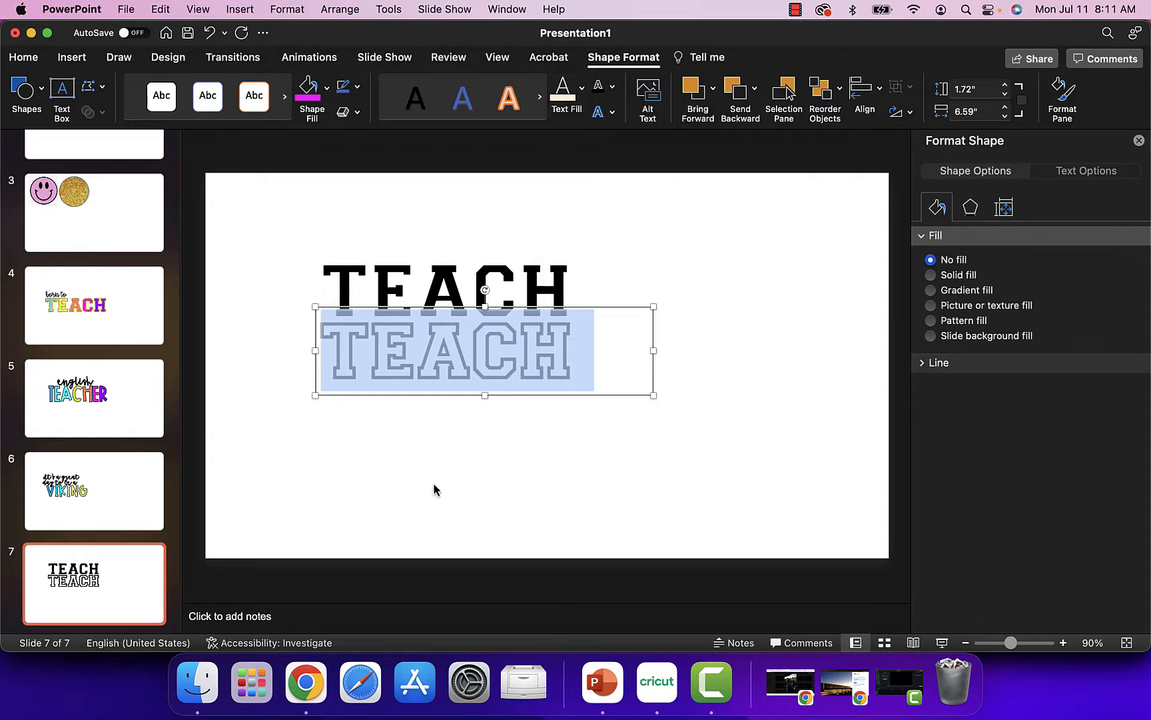
left_click(582, 90)
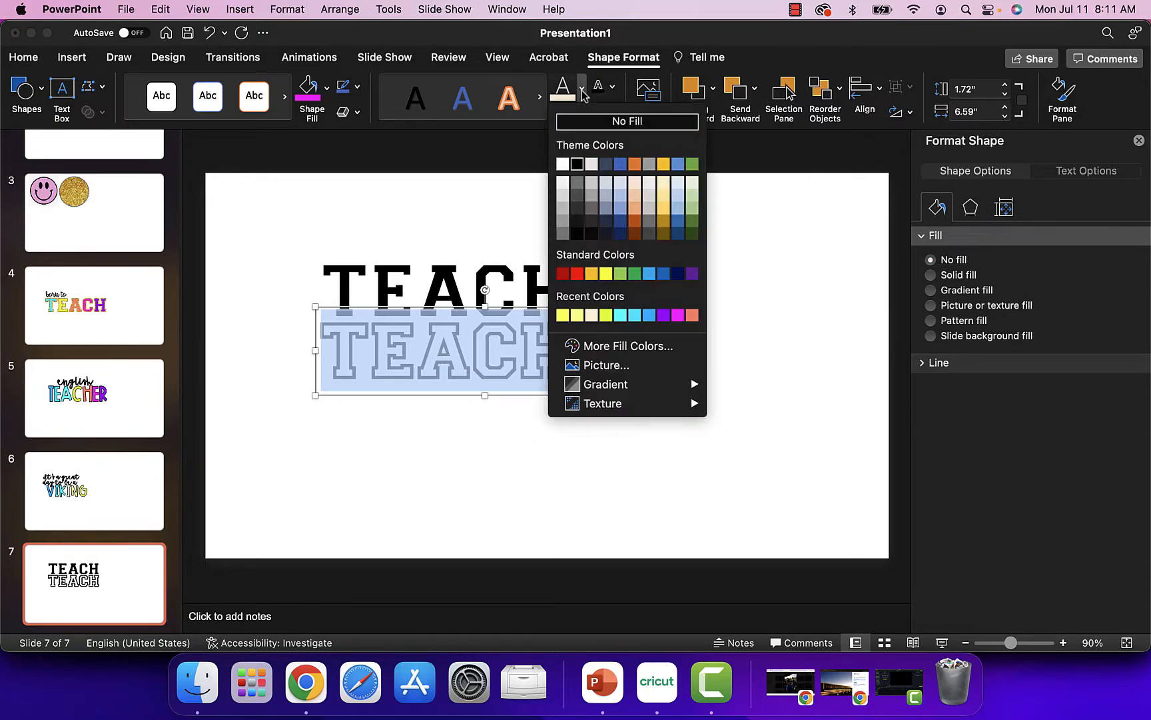
left_click(606, 374)
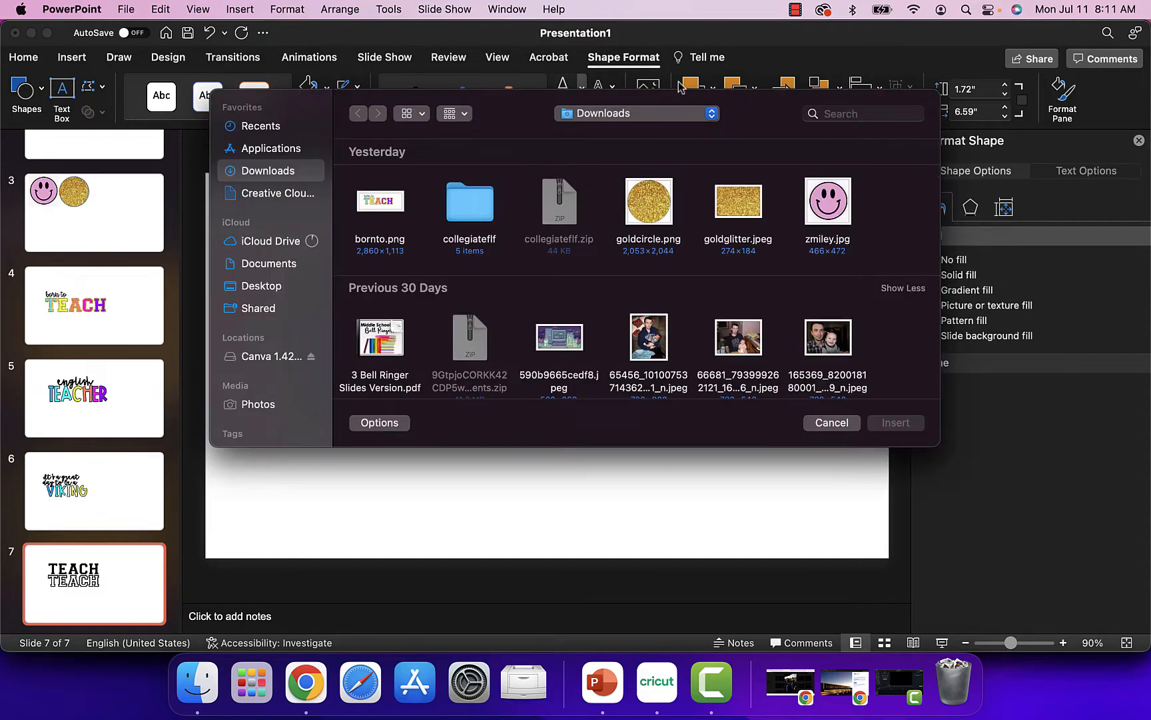
double_click(740, 206)
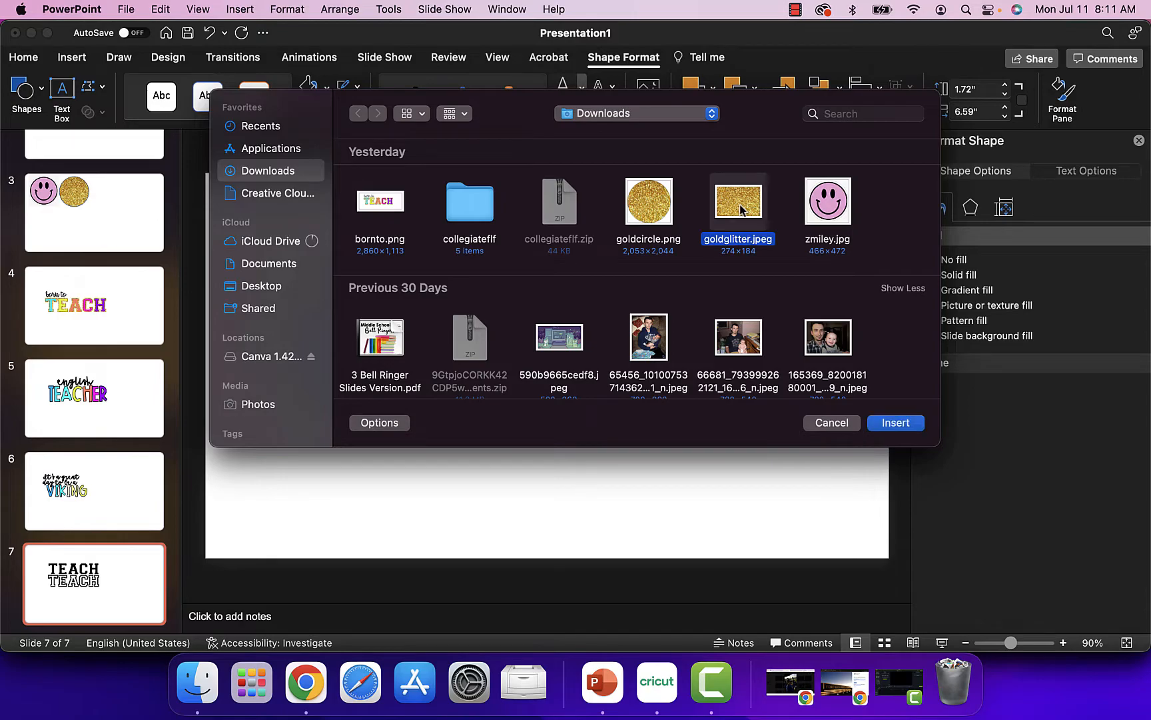
left_click(626, 470)
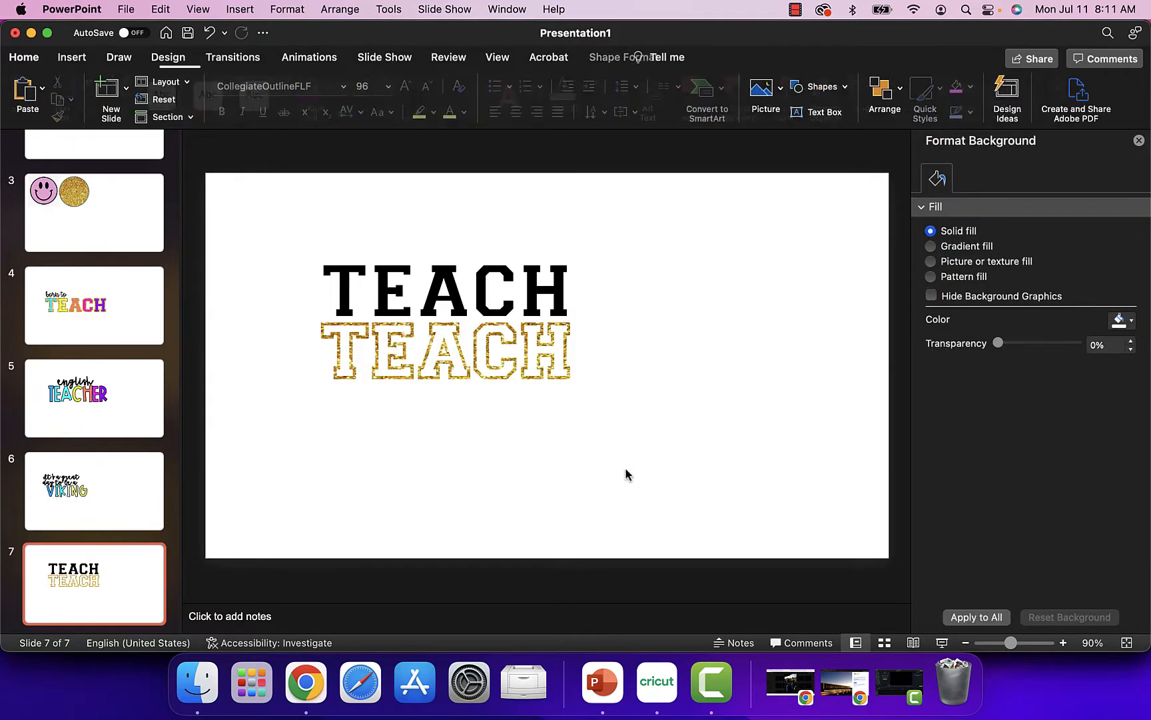
- Move the gold glitter TEACH outline up over the black TEACH text so the letters line up, and deselect it
left_click(456, 354)
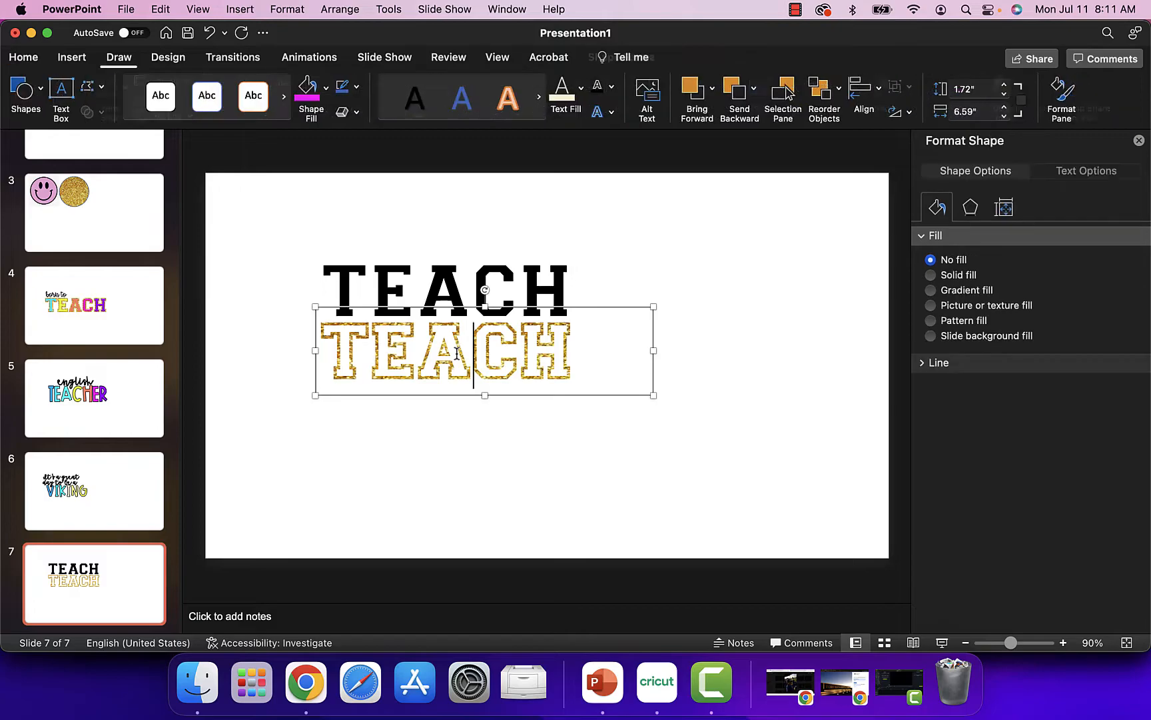
left_click_drag(474, 306, 475, 245)
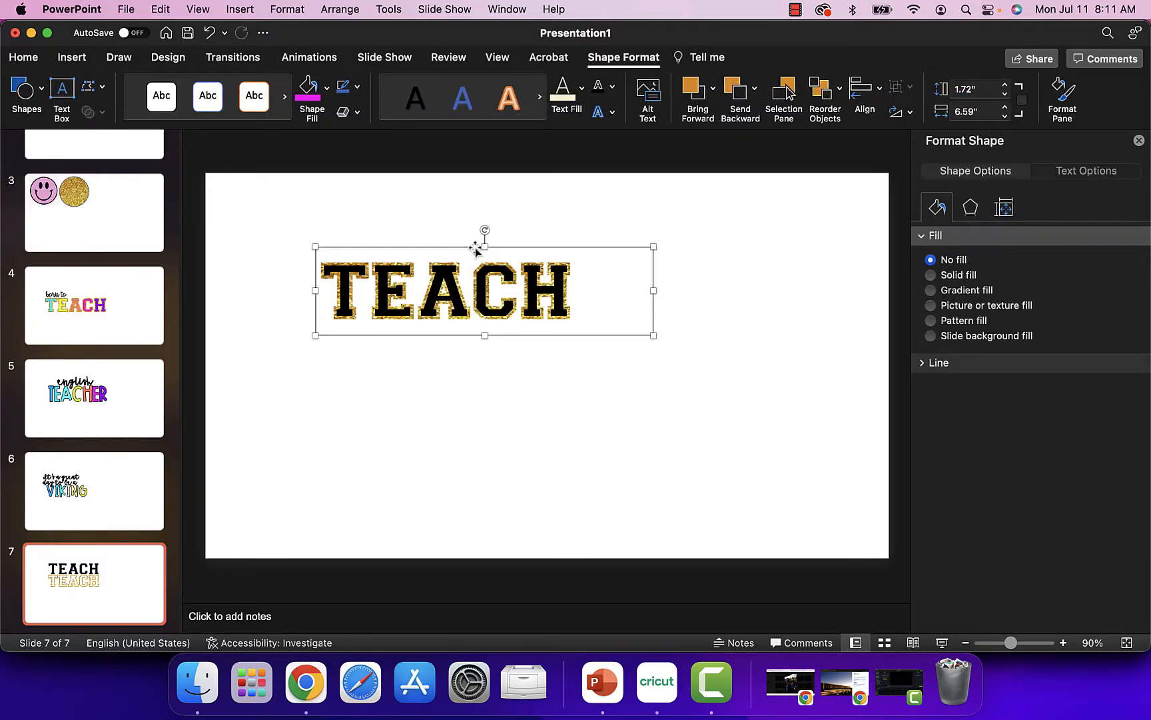
left_click(427, 481)
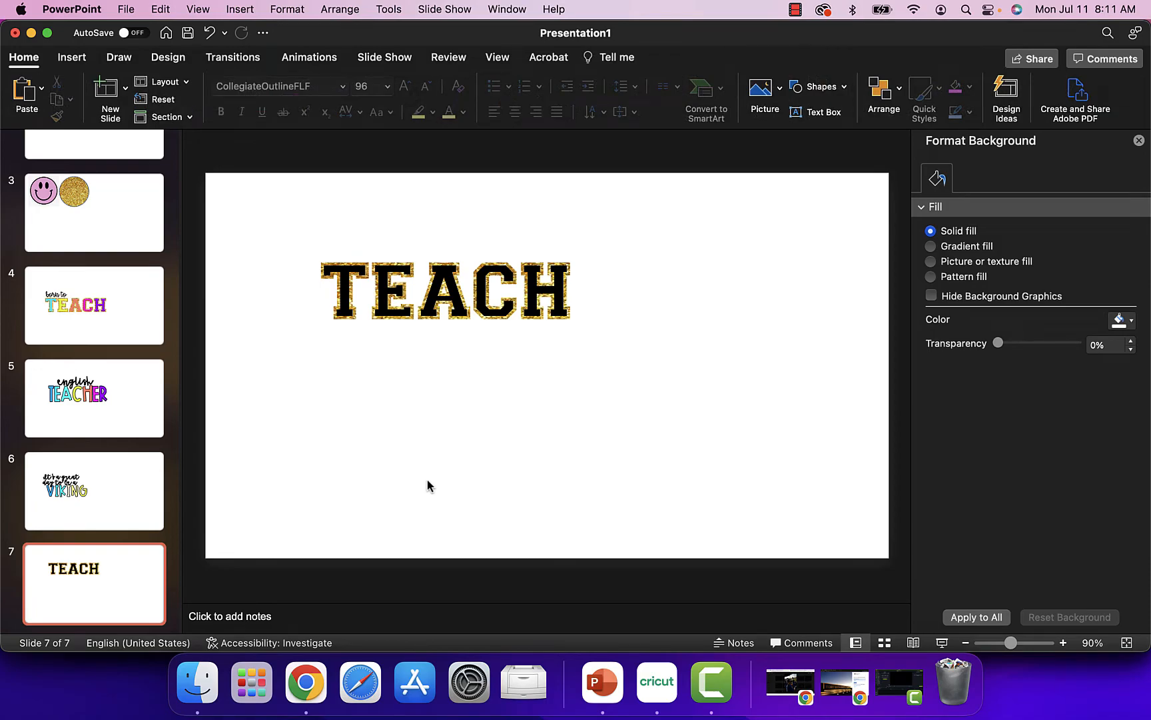
- Select both TEACH text boxes and move them together slightly lower on the slide
key("super+a")
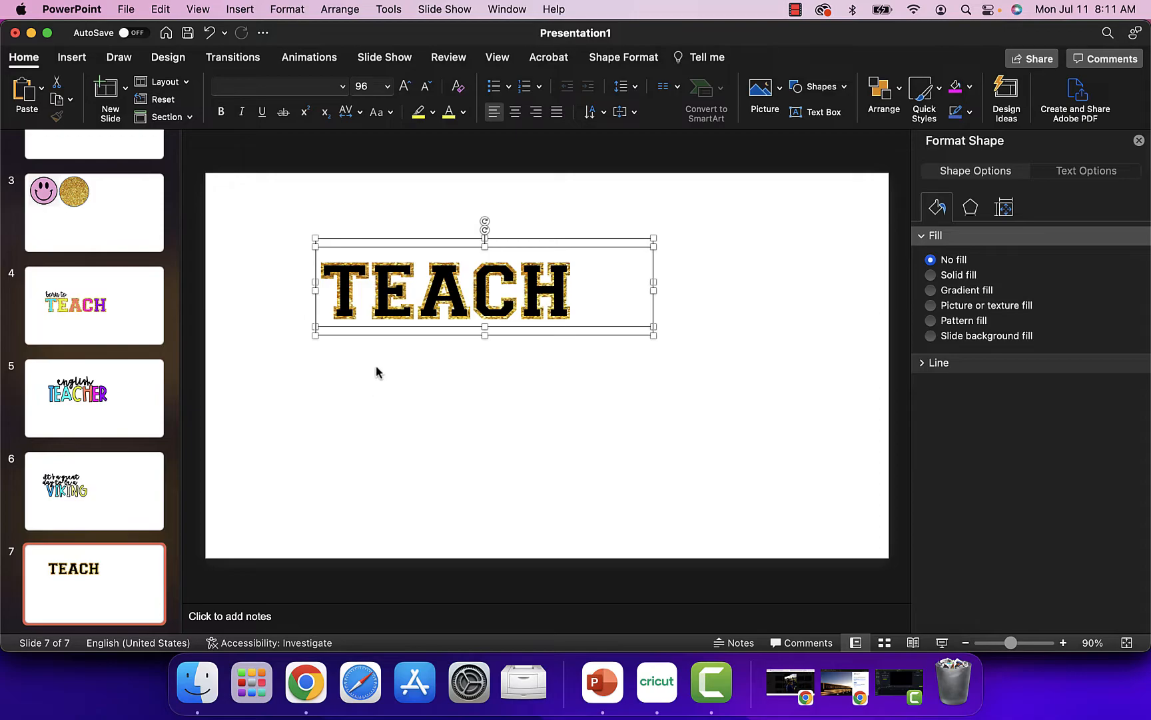
right_click(402, 336)
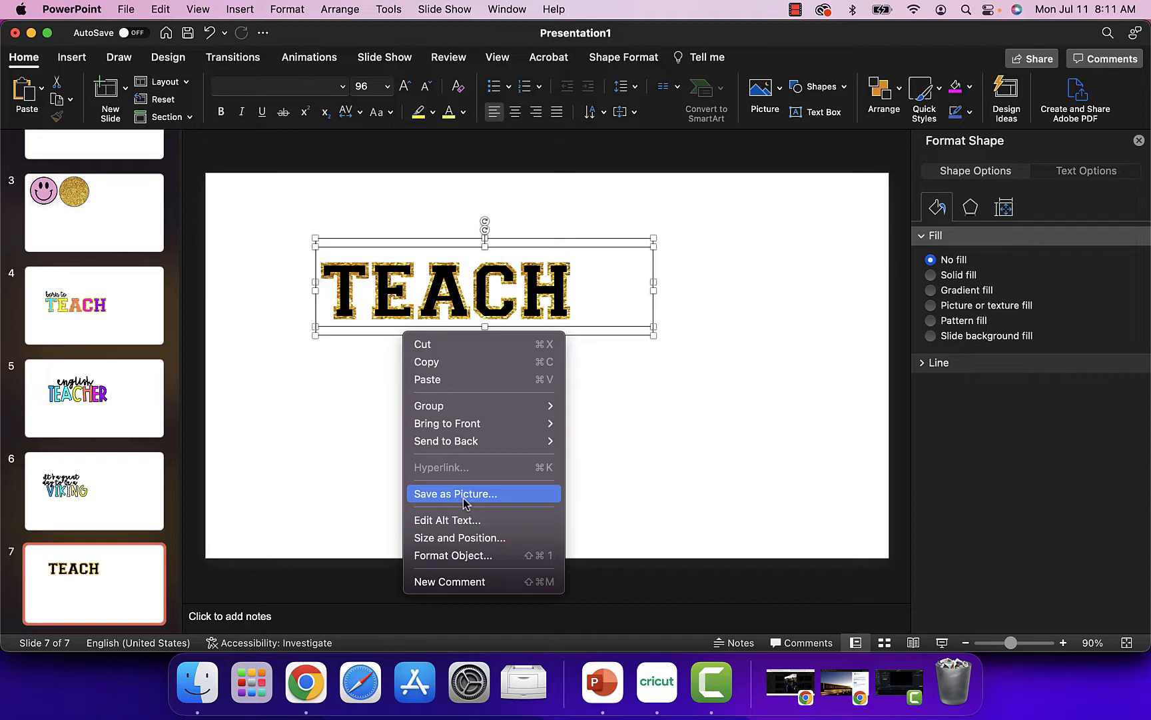
left_click(673, 419)
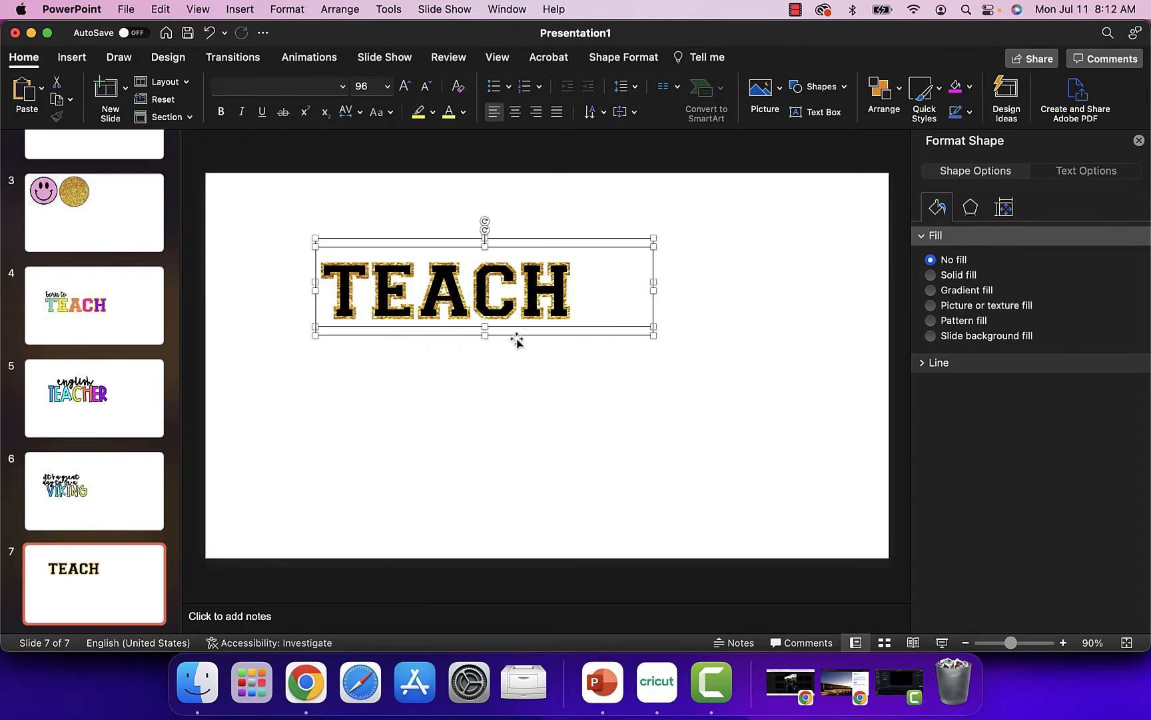
left_click_drag(517, 332, 517, 366)
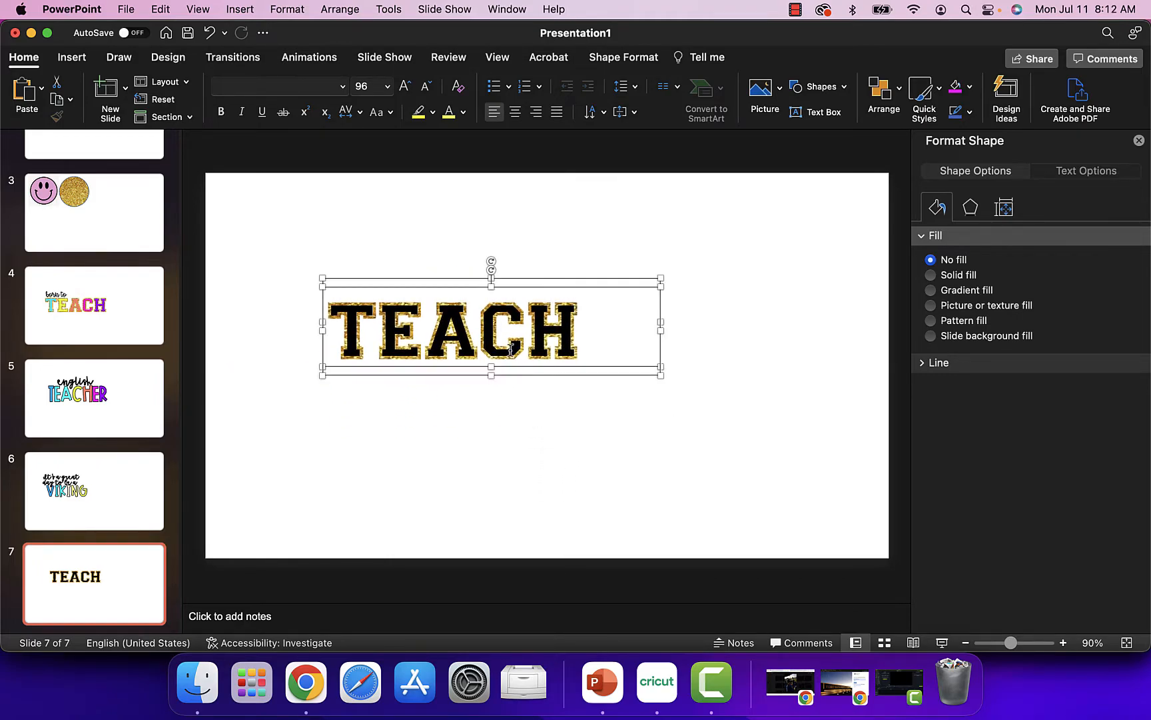
- Move the gold glitter outline above the black TEACH text and set the black letter T to purple
left_click(517, 365)
left_click_drag(535, 289, 531, 211)
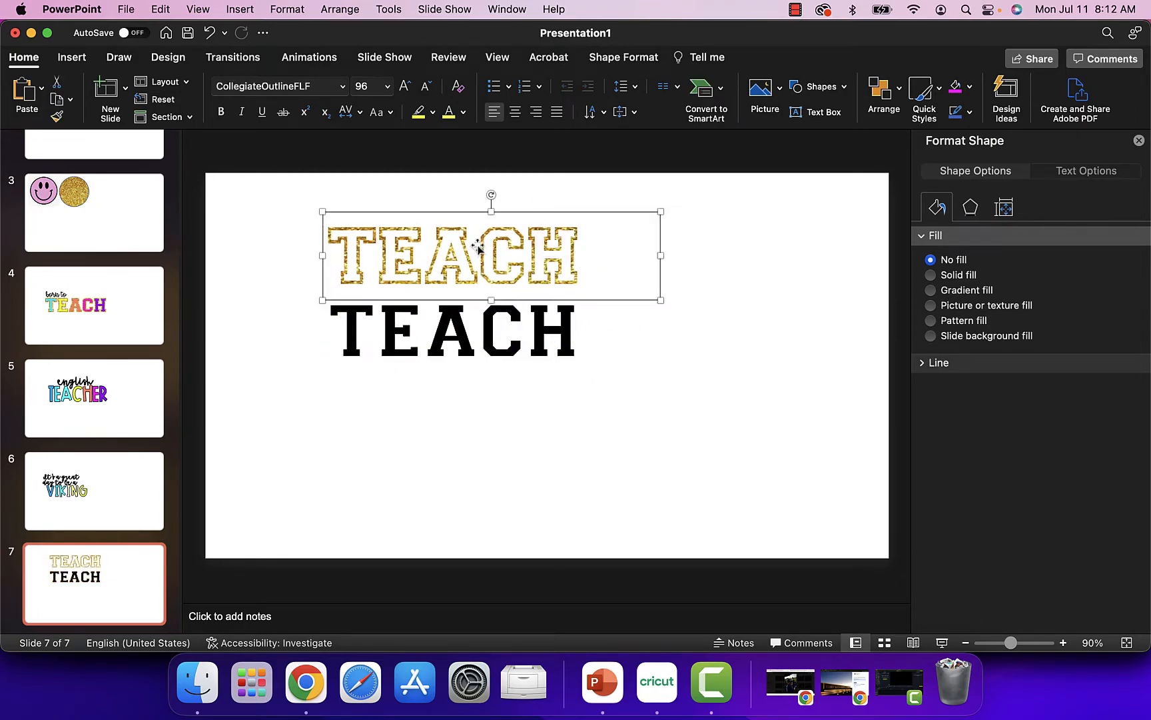
left_click(355, 325)
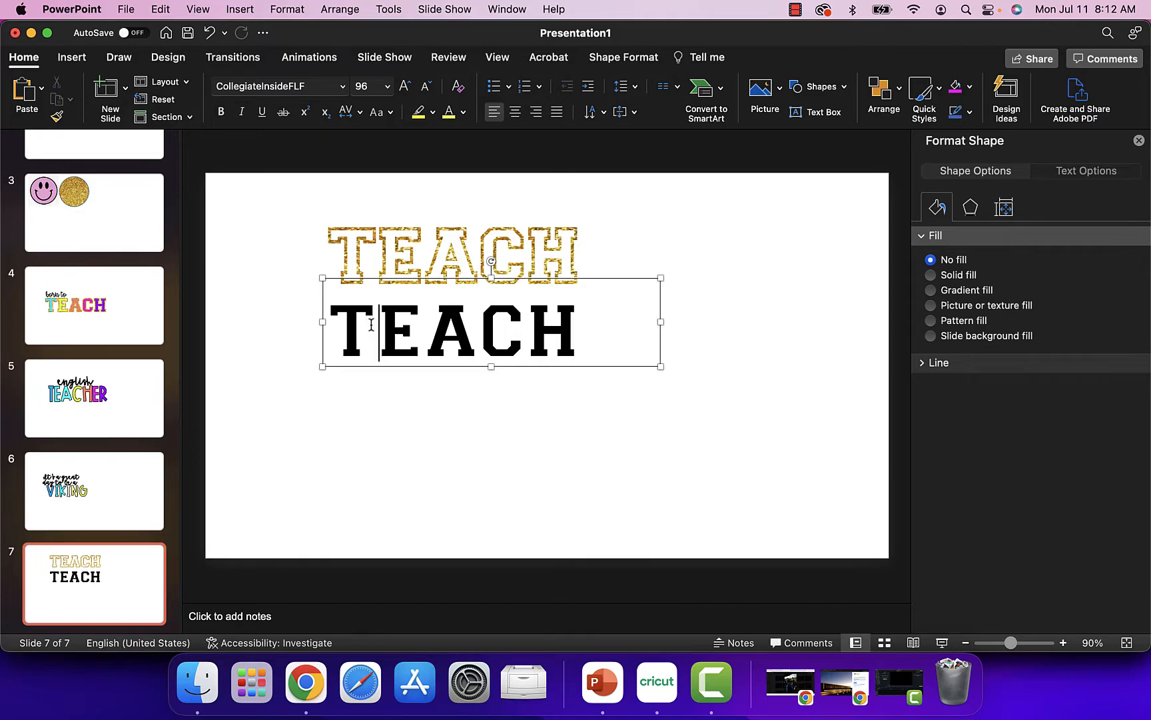
left_click_drag(372, 324, 331, 330)
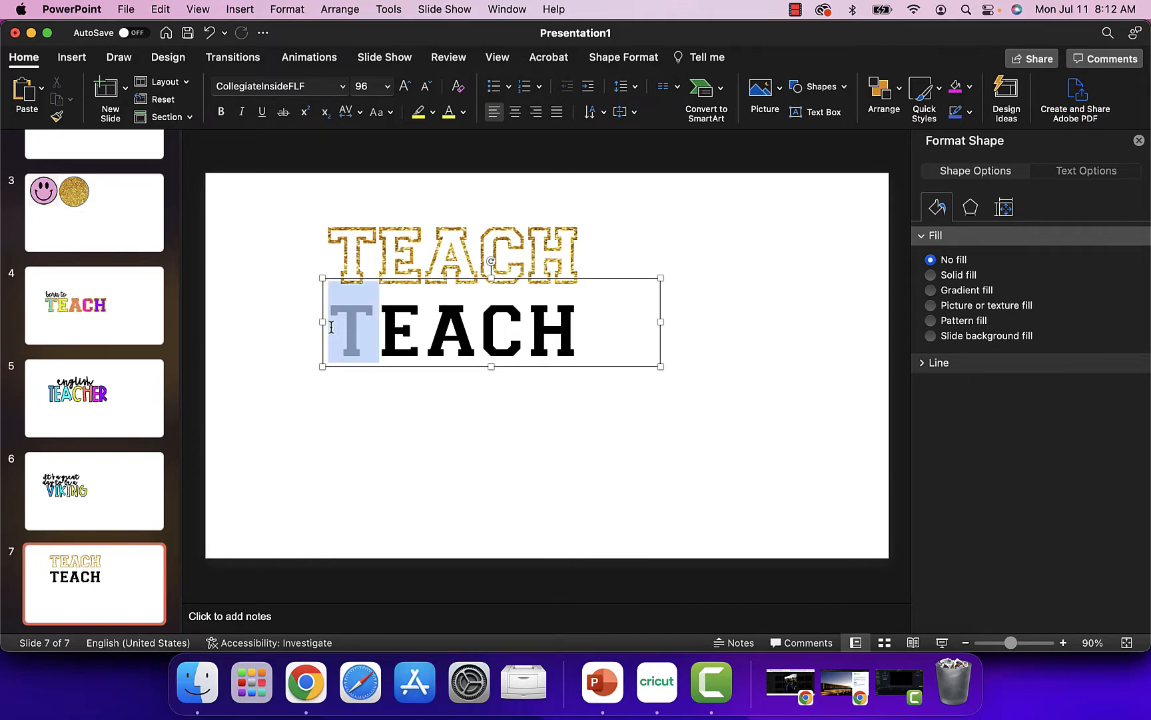
left_click(463, 112)
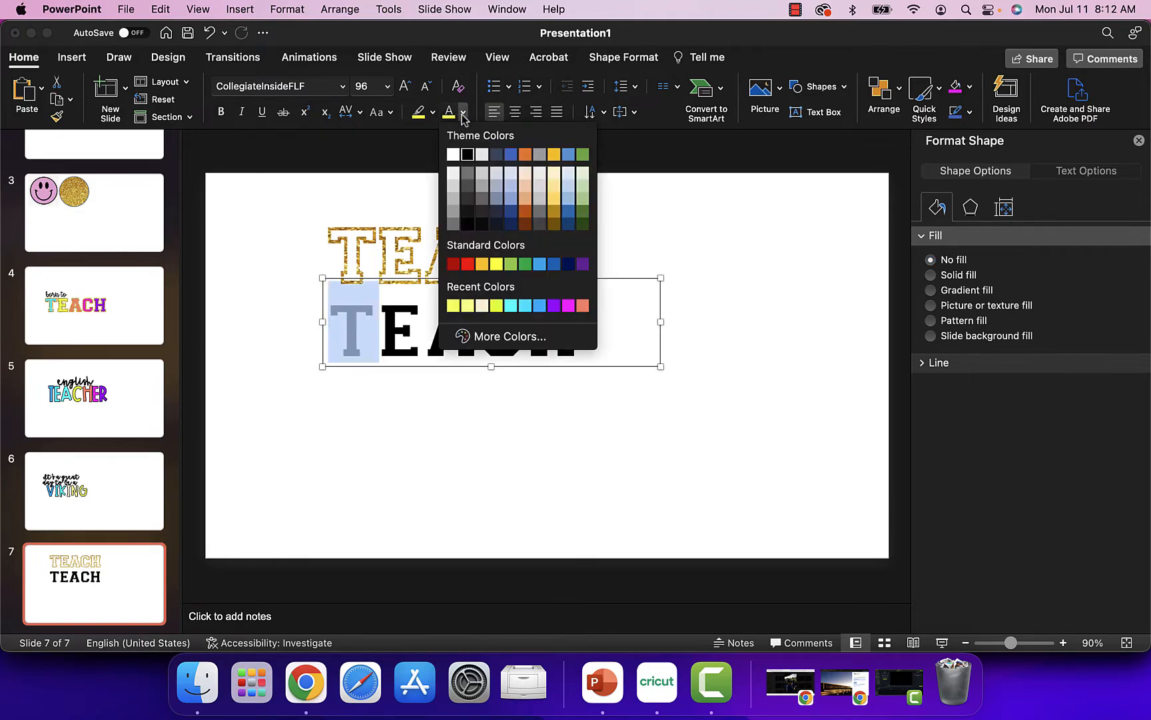
left_click(561, 304)
- Set the font color of the letter E in the solid TEACH text to magenta
left_click(413, 341)
double_click(408, 344)
left_click(407, 343)
double_click(401, 337)
left_click(396, 341)
left_click_drag(418, 336, 398, 341)
left_click(463, 111)
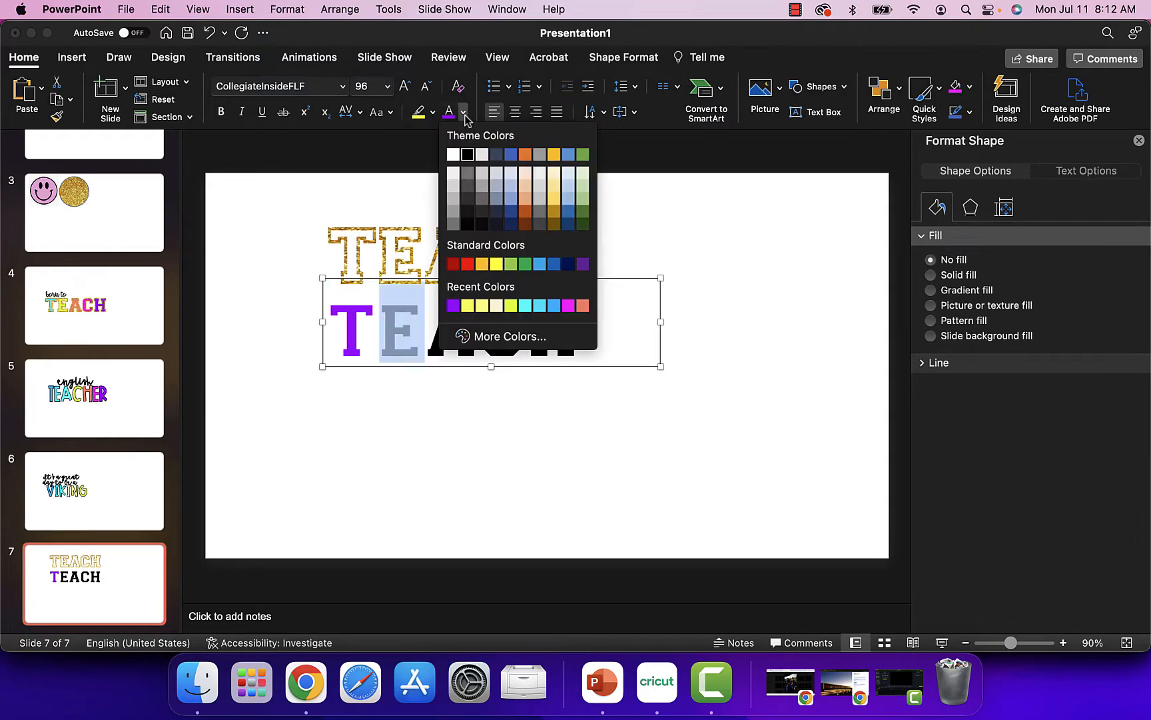
left_click(565, 306)
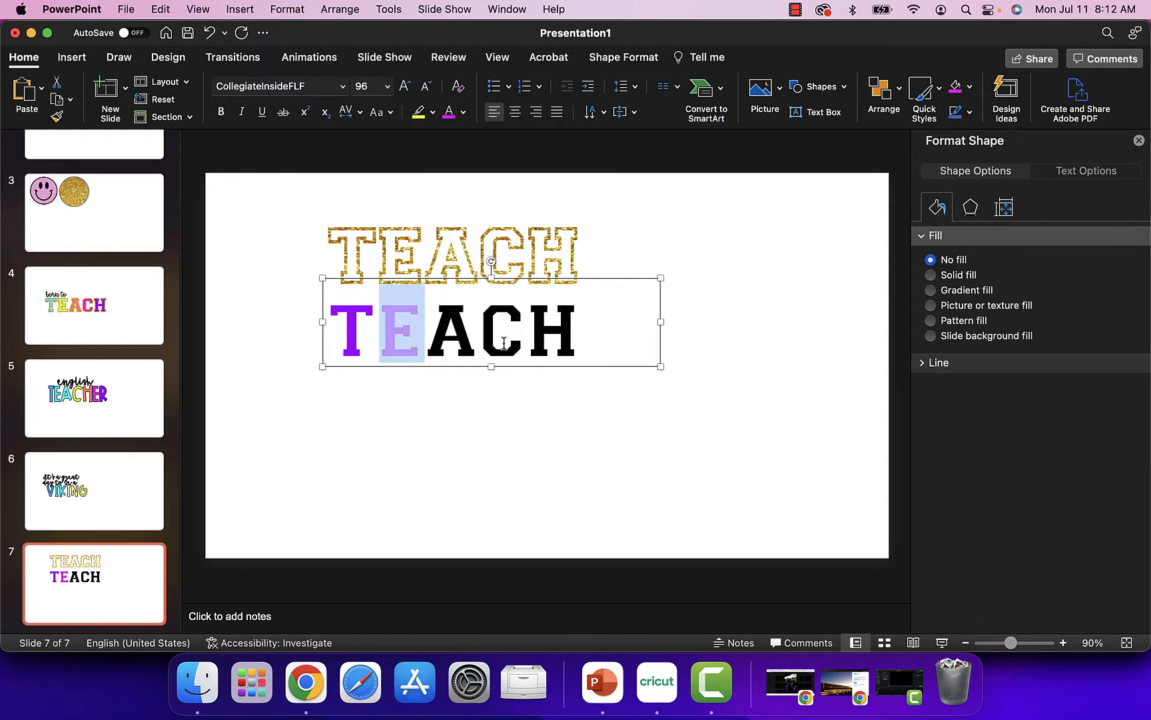
- Color the letter A yellow and the letter C light cyan in the solid TEACH text
left_click(465, 348)
left_click_drag(470, 333, 441, 333)
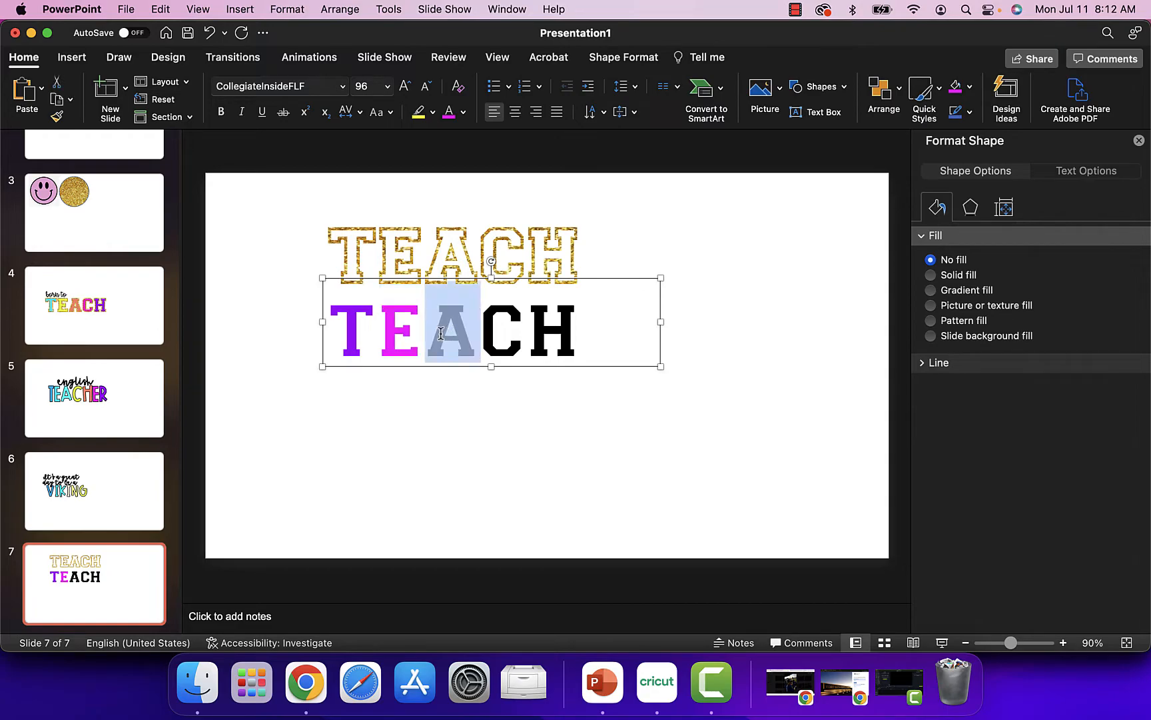
left_click(464, 112)
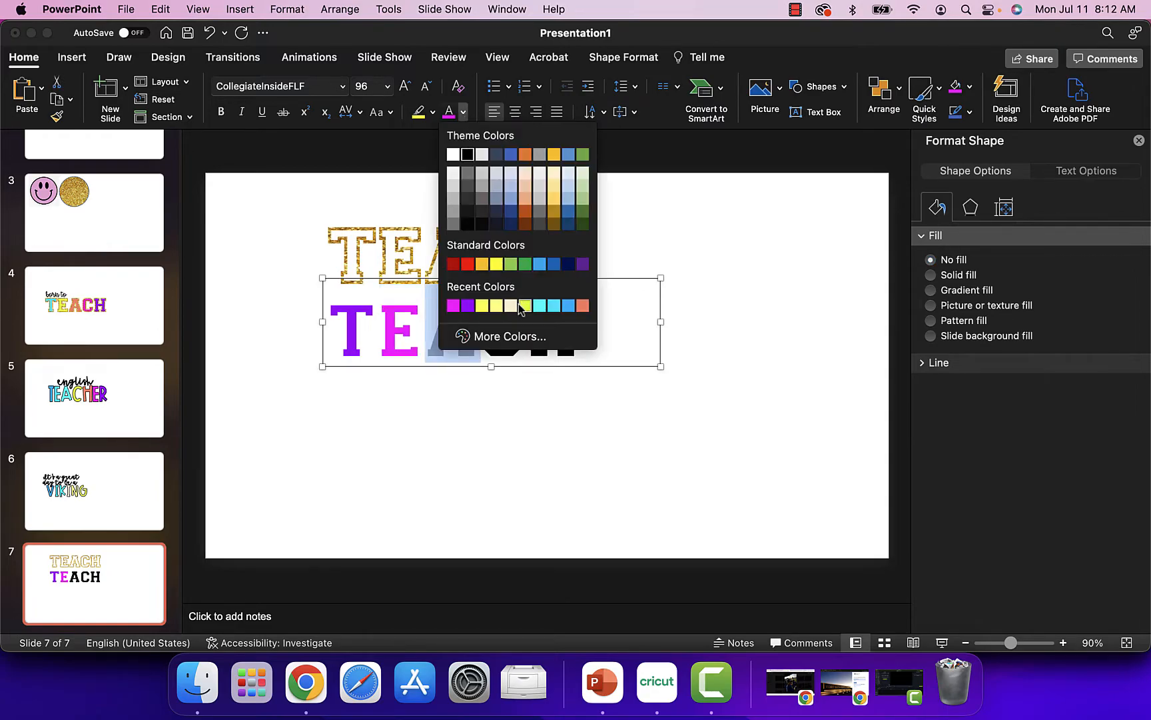
left_click(481, 309)
left_click_drag(529, 327, 481, 327)
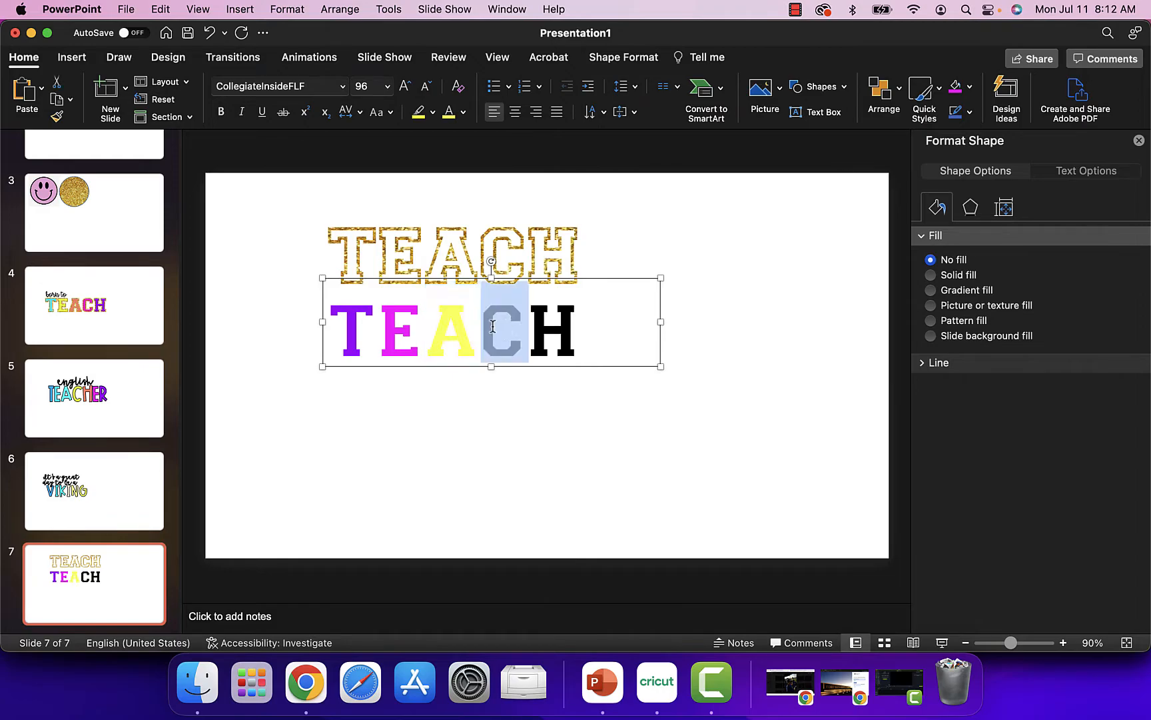
left_click(464, 112)
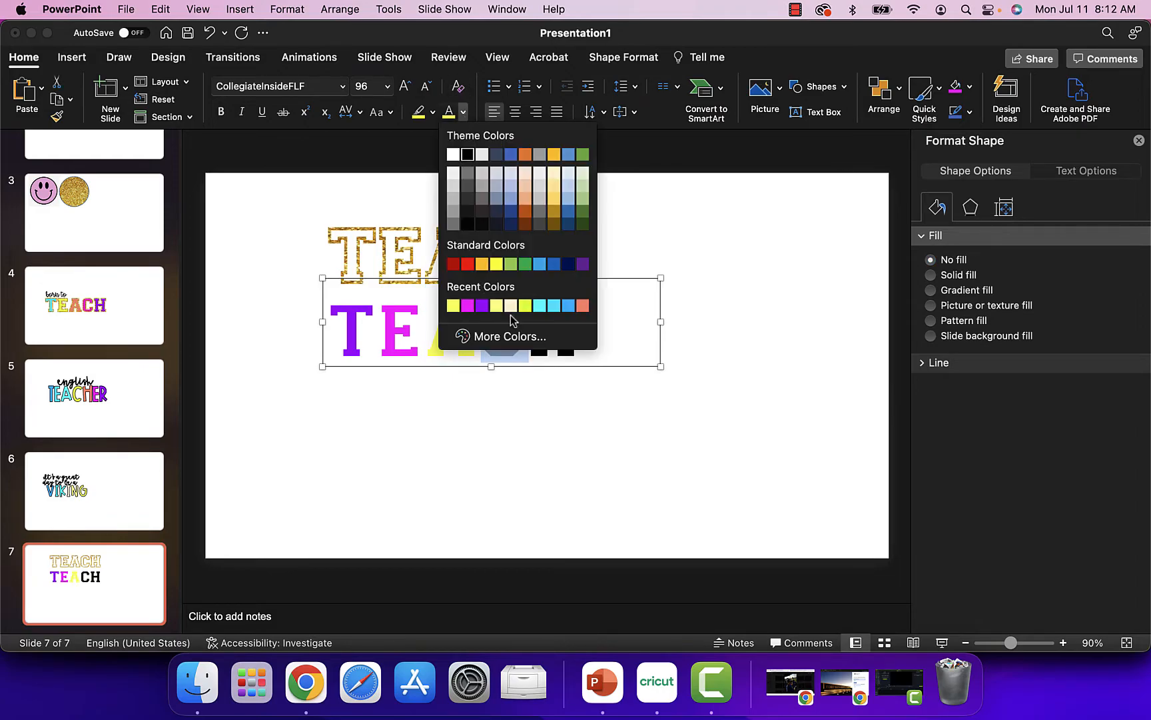
left_click(540, 308)
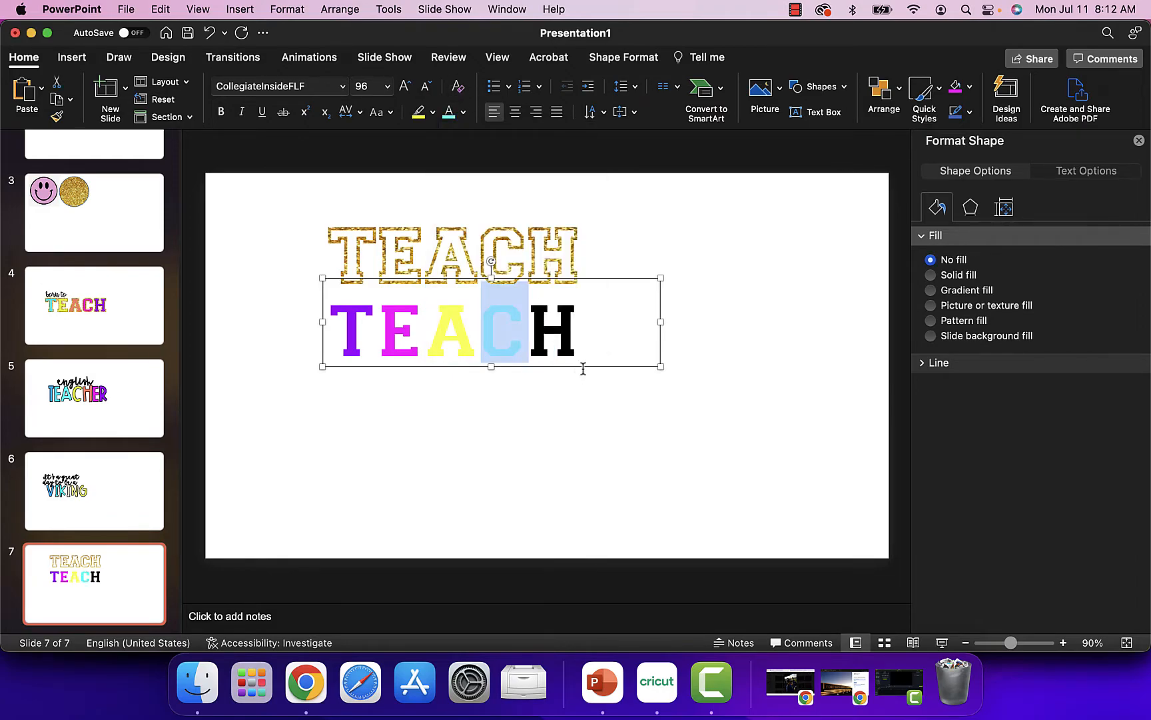
- Set the font color of the letter H in the solid TEACH text to blue and deselect the text
left_click(576, 343)
key("super+a")
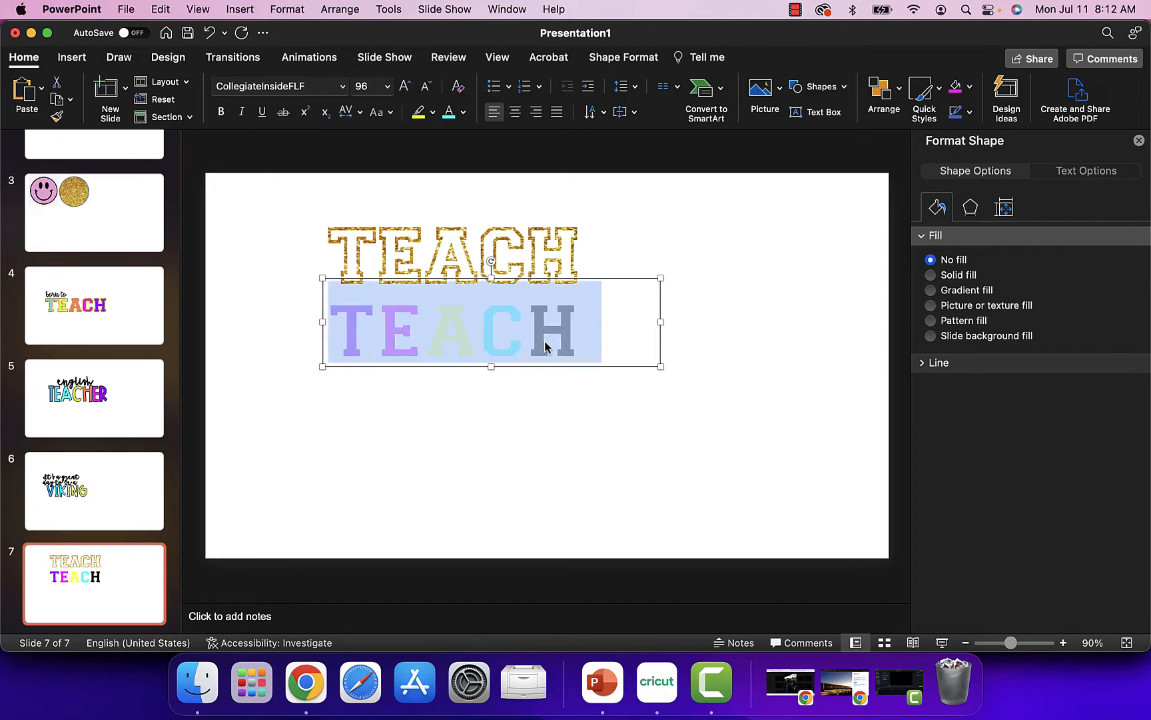
left_click(545, 345)
left_click_drag(571, 334, 553, 333)
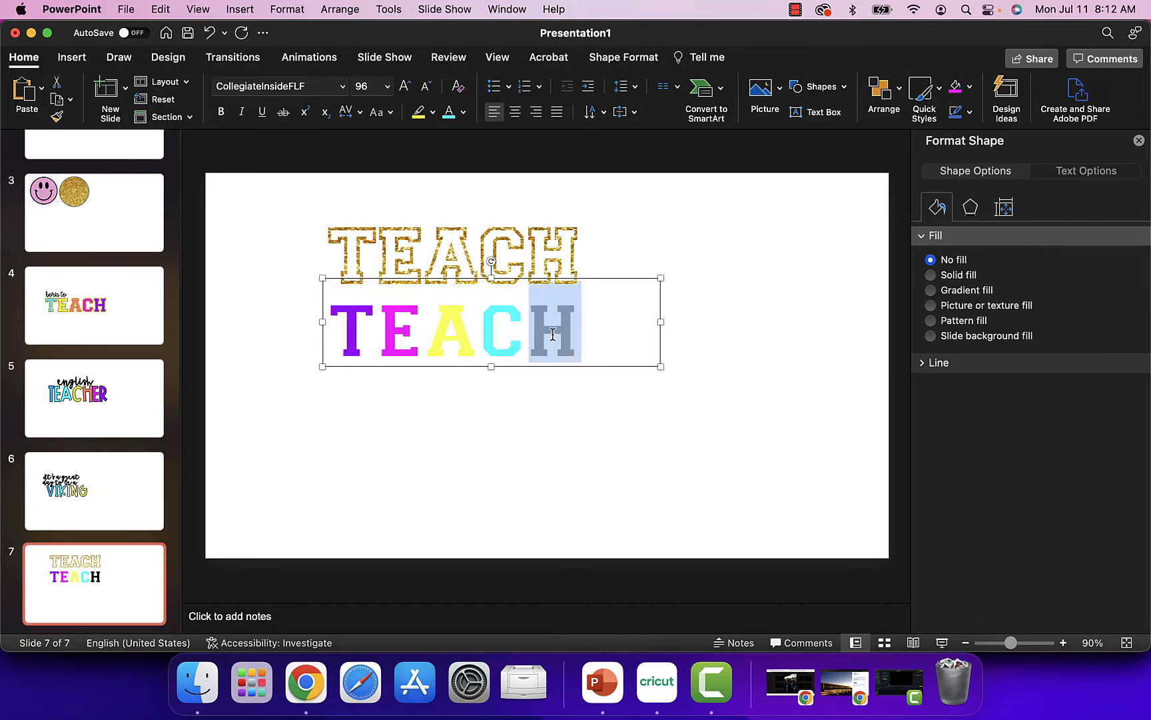
left_click(463, 112)
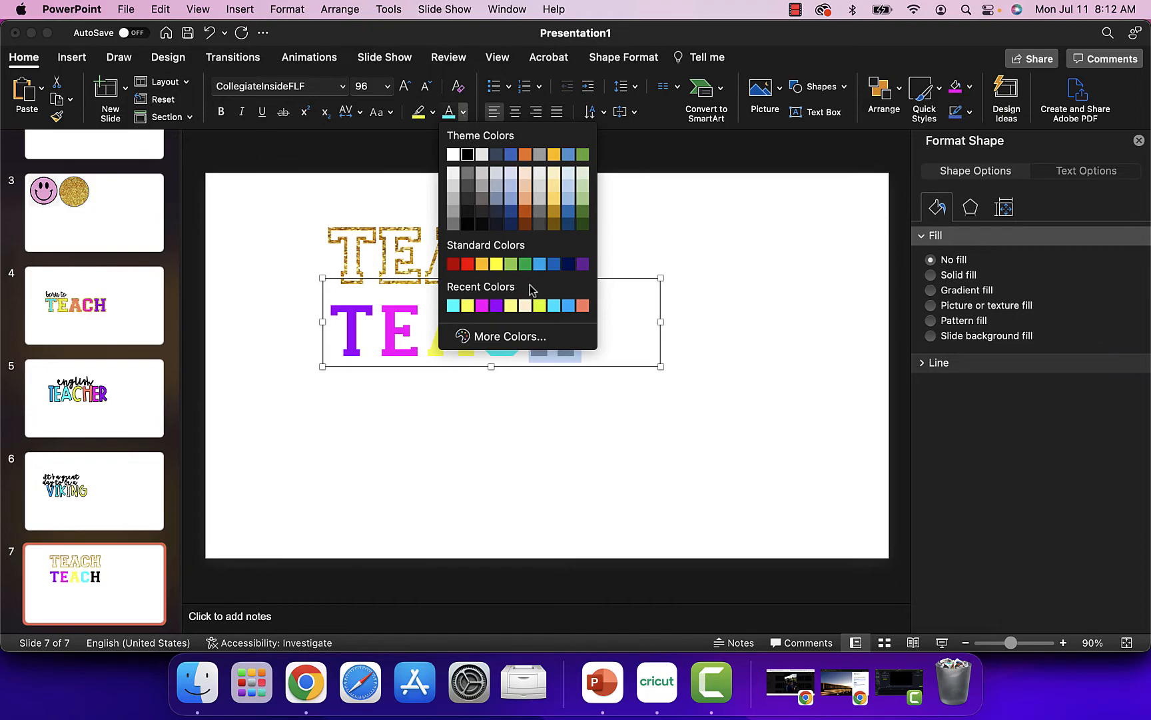
left_click(562, 305)
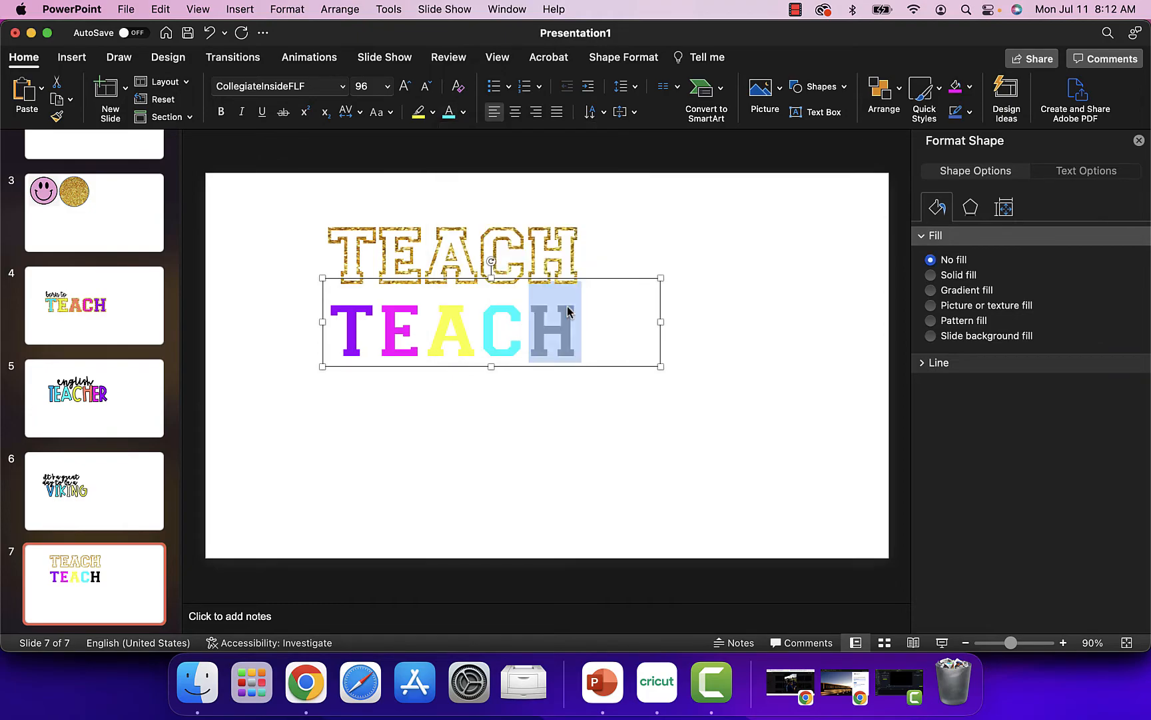
left_click(613, 413)
- Move the gold glitter outline back down over the multicolored TEACH letters so they align, and deselect it
left_click(481, 253)
left_click(463, 212)
left_click_drag(463, 212, 460, 285)
left_click(465, 416)
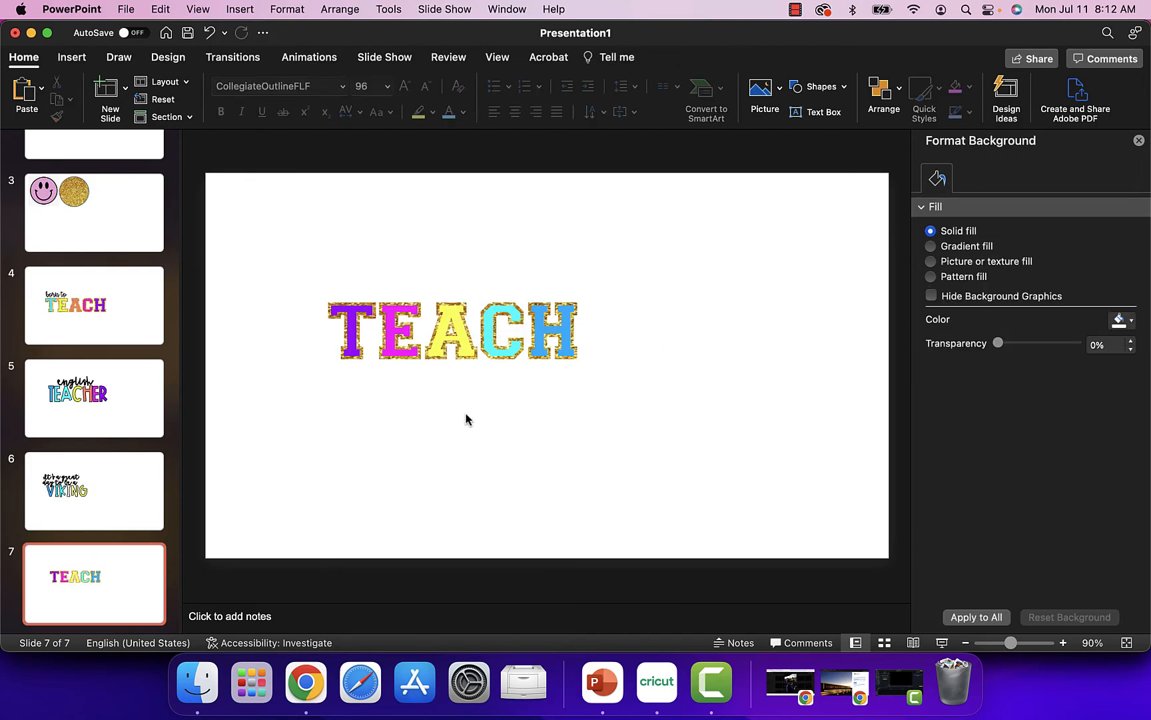